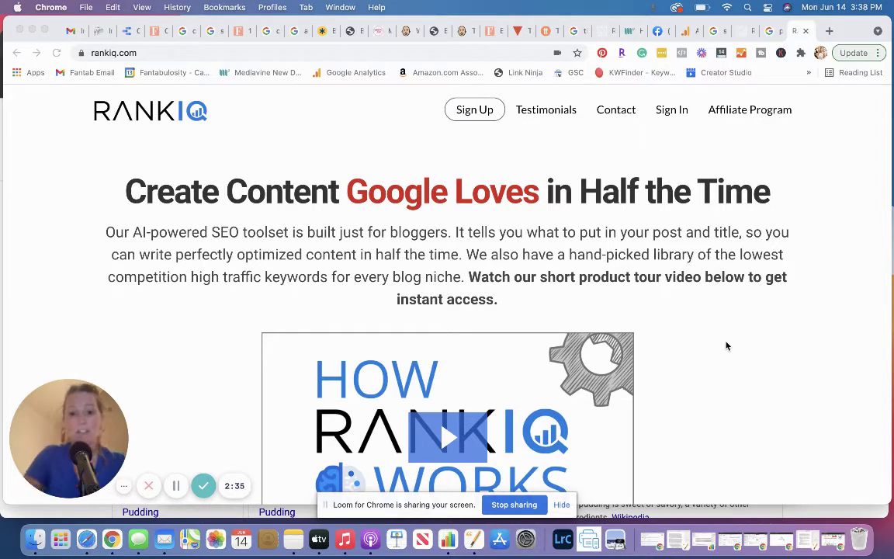
Sign in to the RankIQ account from its home page
scroll(727, 347, "down", 2)
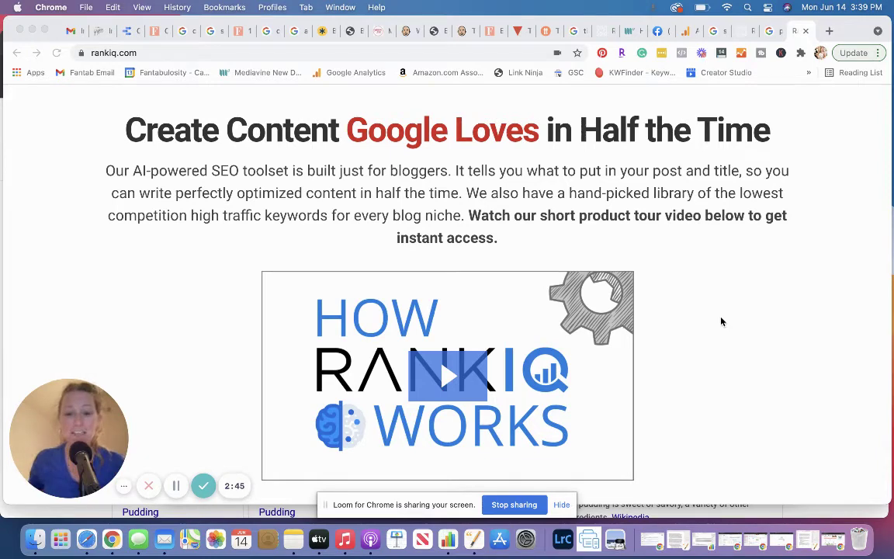
scroll(721, 322, "up", 1)
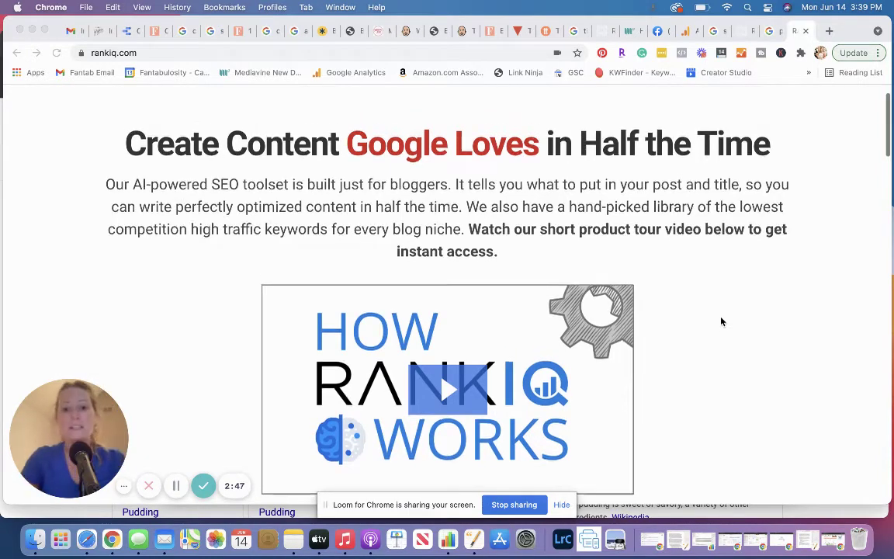
scroll(721, 321, "up", 4)
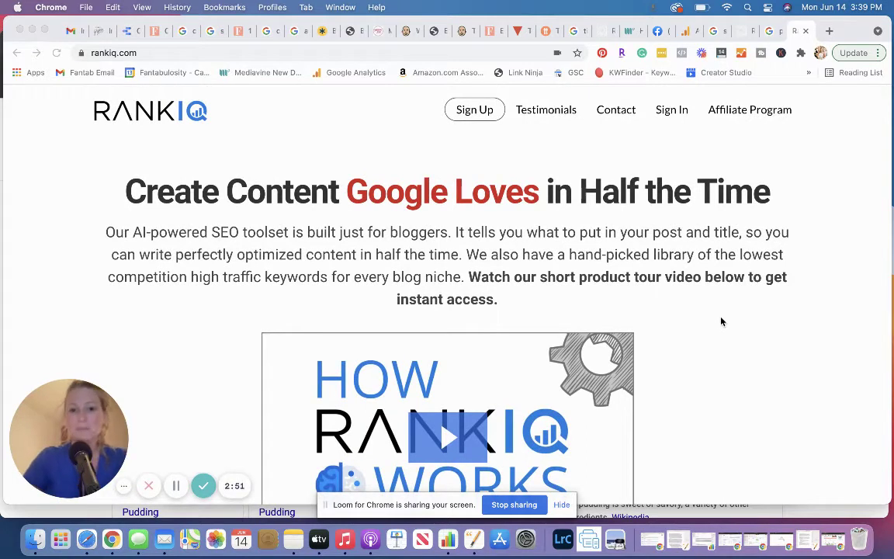
left_click(668, 113)
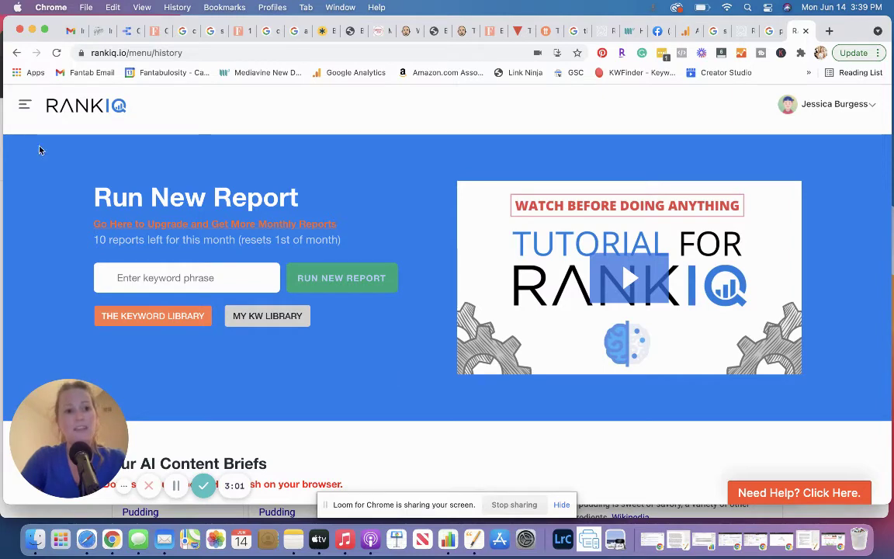
Look over the account's navigation options and the area for running a new keyword report
left_click(25, 103)
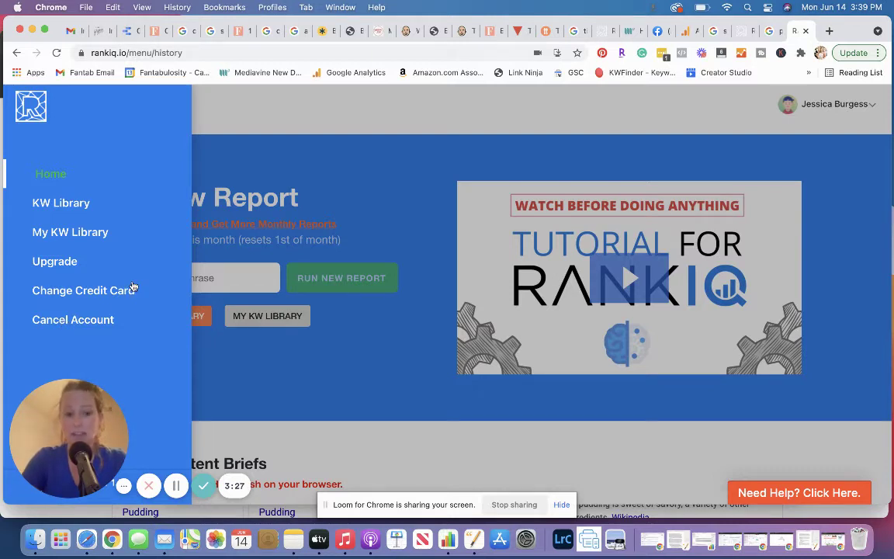
left_click(222, 129)
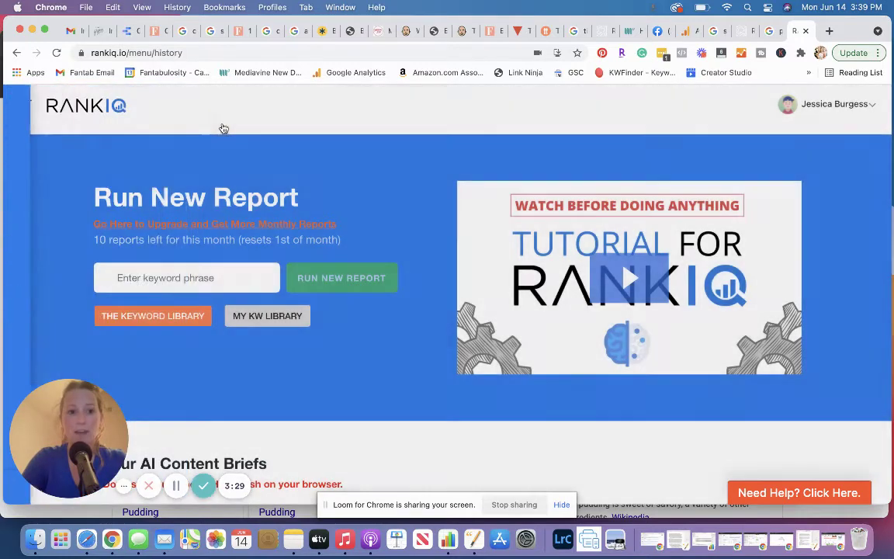
scroll(141, 178, "down", 2)
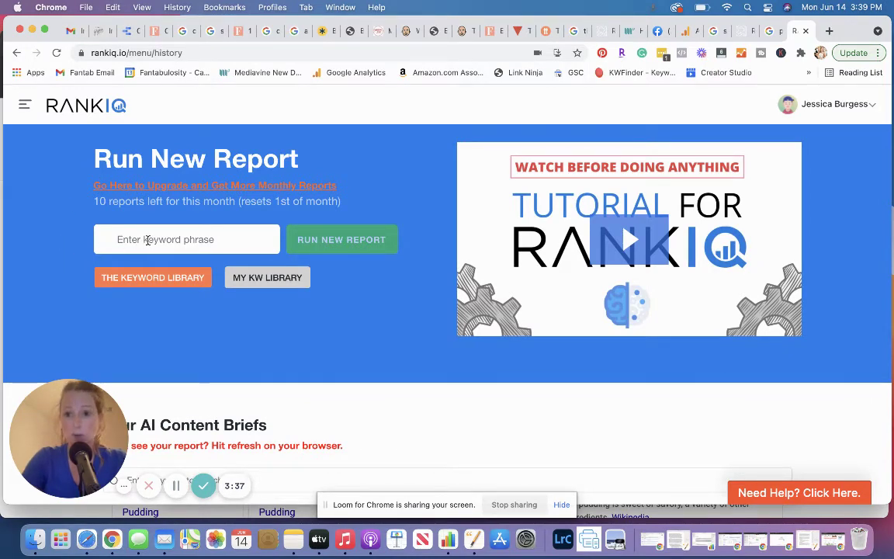
left_click(149, 240)
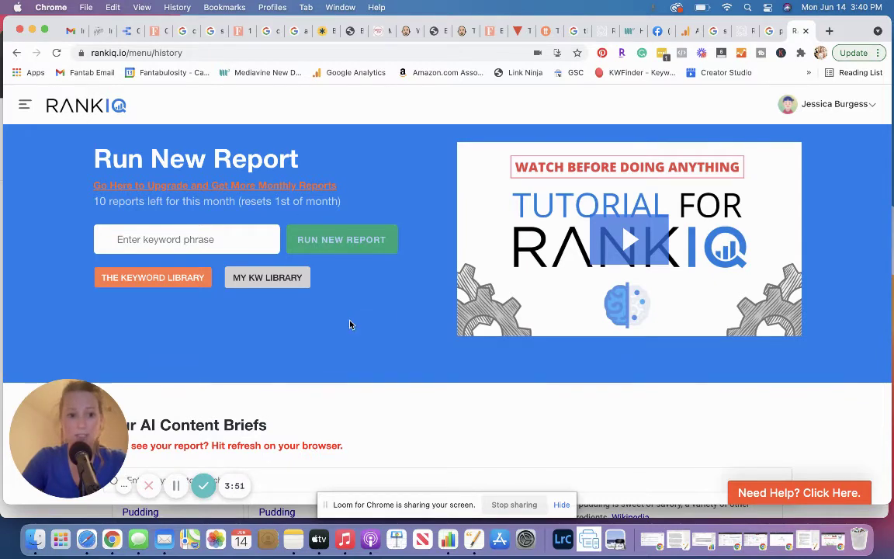
Open the "popcorn ball recipe without corn syrup" brief from the AI content briefs list in the content optimizer
scroll(349, 325, "down", 5)
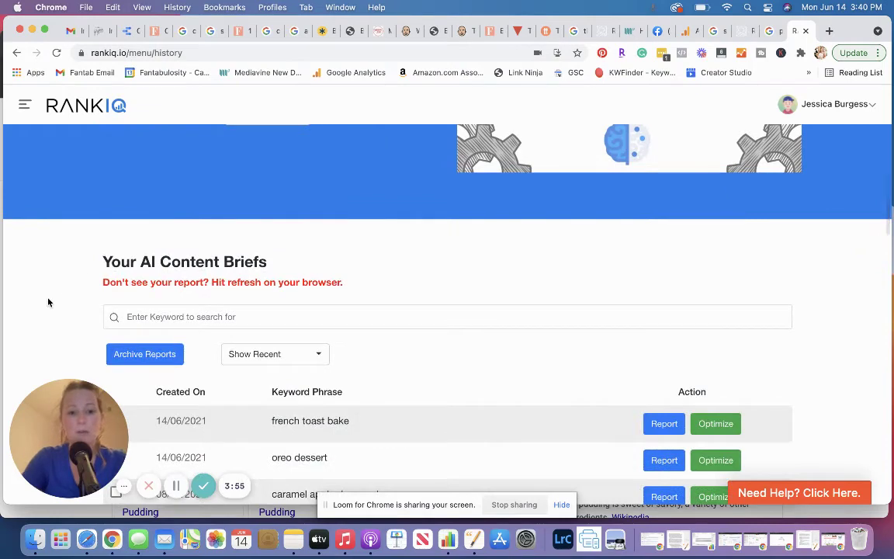
scroll(48, 302, "down", 1)
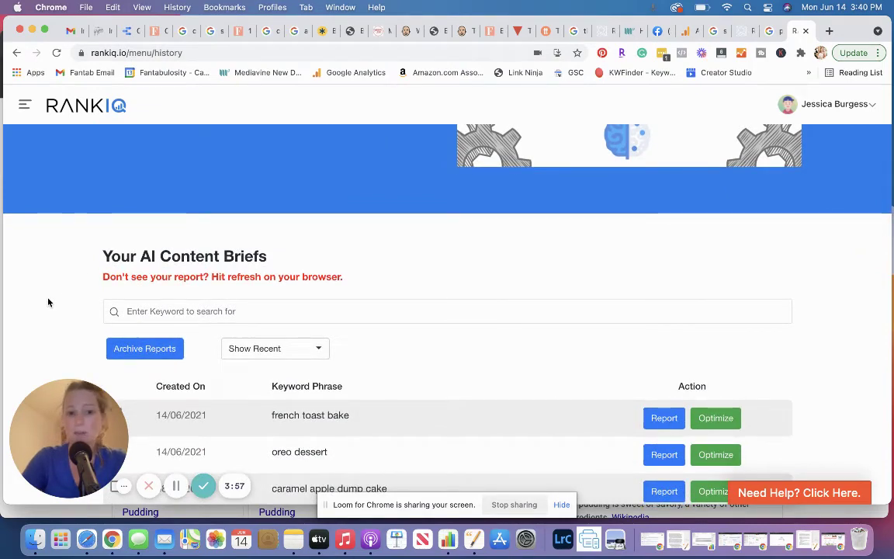
scroll(48, 302, "down", 1)
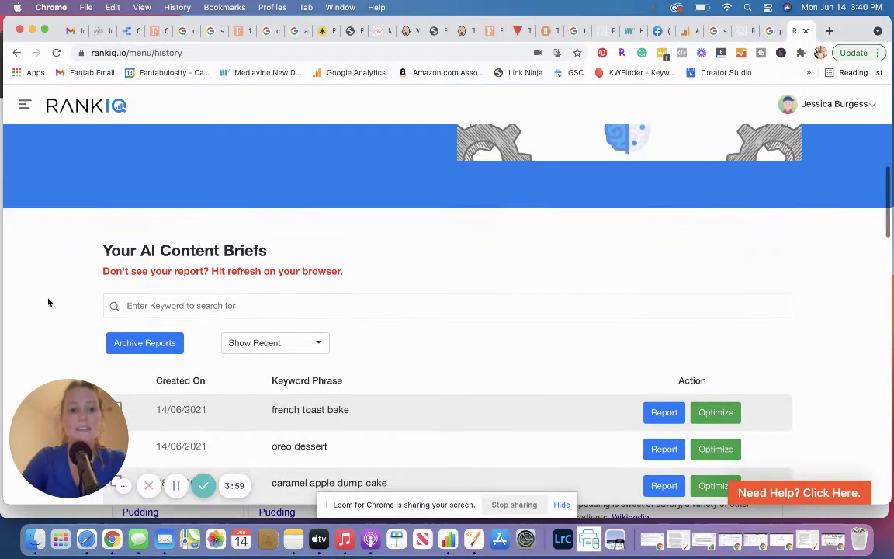
scroll(360, 326, "down", 5)
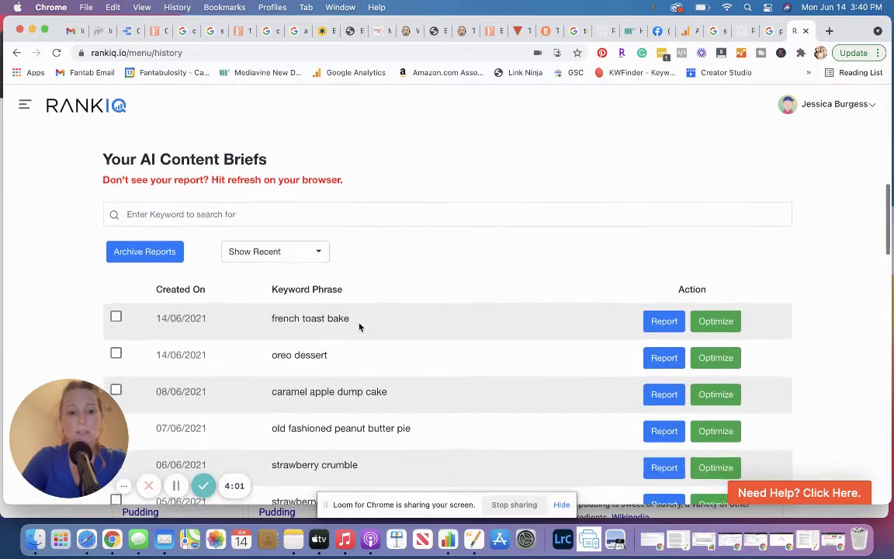
scroll(359, 327, "down", 10)
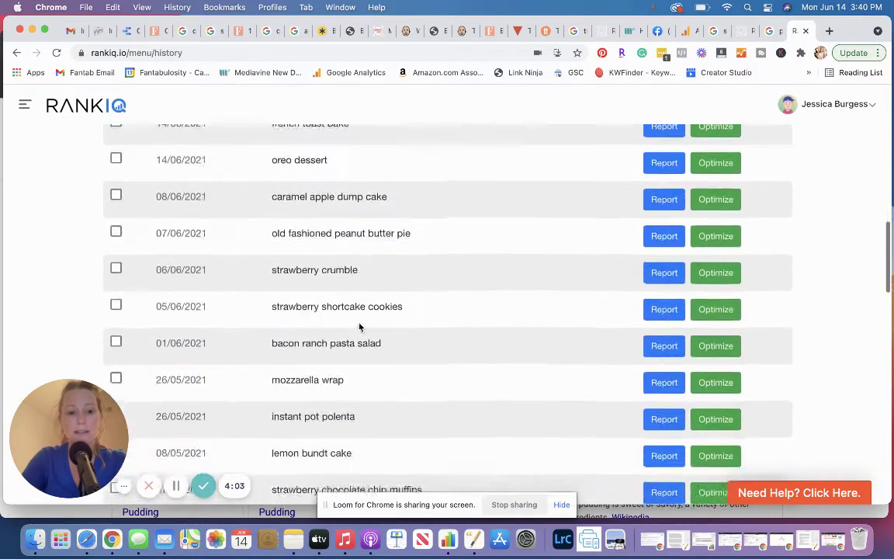
scroll(359, 326, "down", 20)
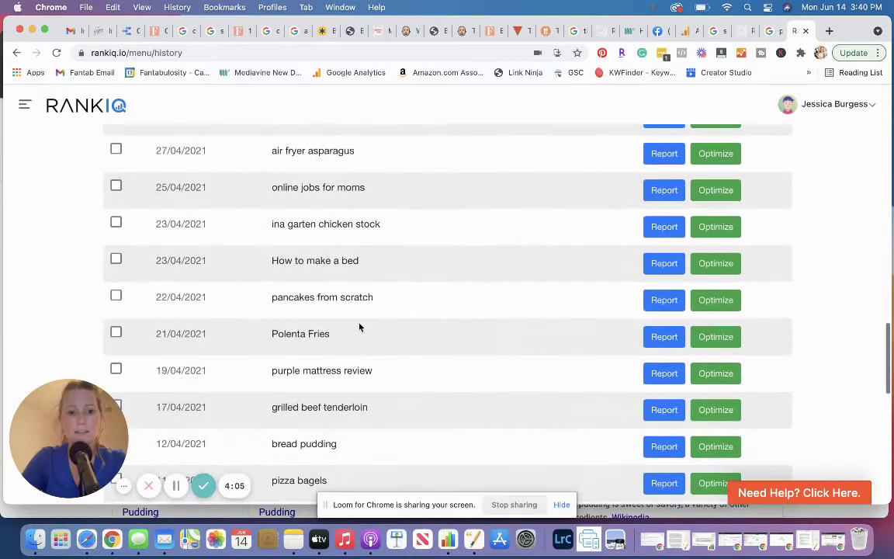
scroll(360, 327, "down", 10)
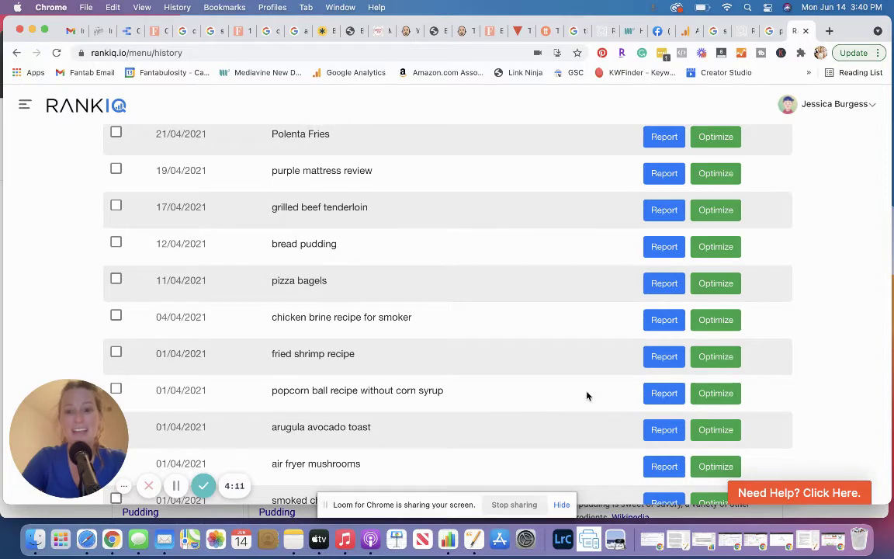
left_click(715, 393)
Examine the popcorn ball post's grade and word count against the recommended ones, along with its draft text and topics to include
scroll(824, 352, "down", 1)
scroll(631, 273, "down", 2)
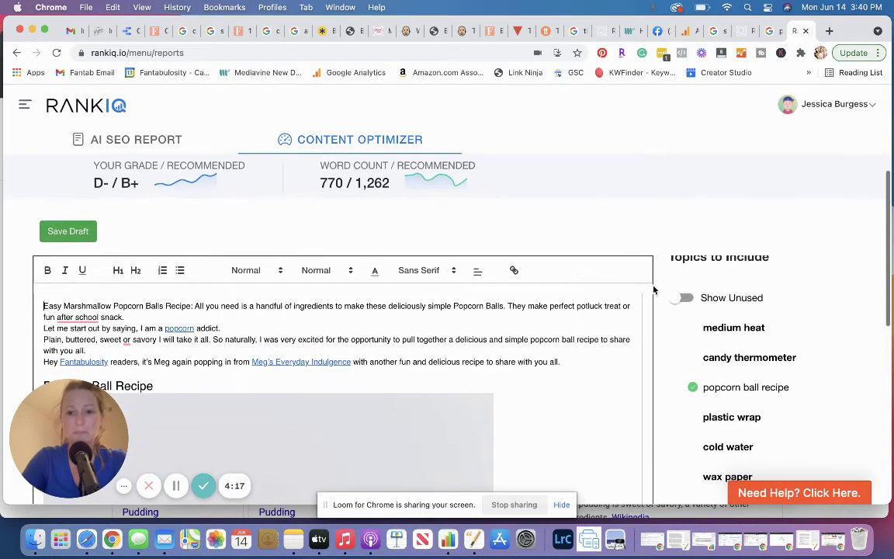
scroll(805, 273, "down", 1)
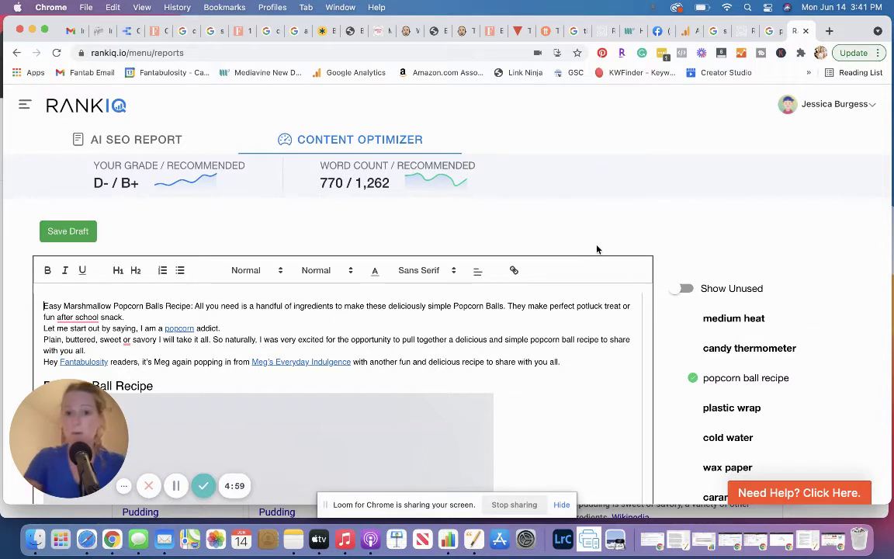
scroll(597, 249, "up", 1)
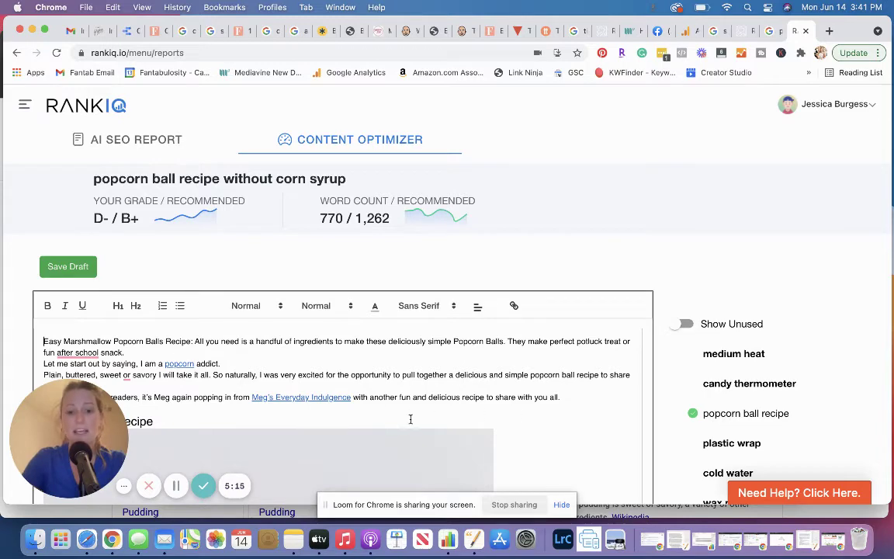
scroll(427, 411, "down", 2)
scroll(436, 413, "down", 4)
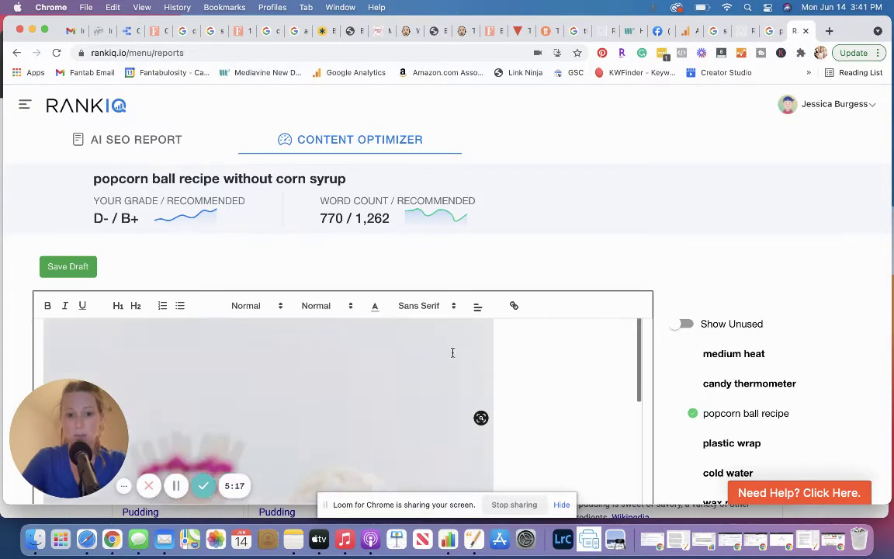
scroll(448, 370, "up", 6)
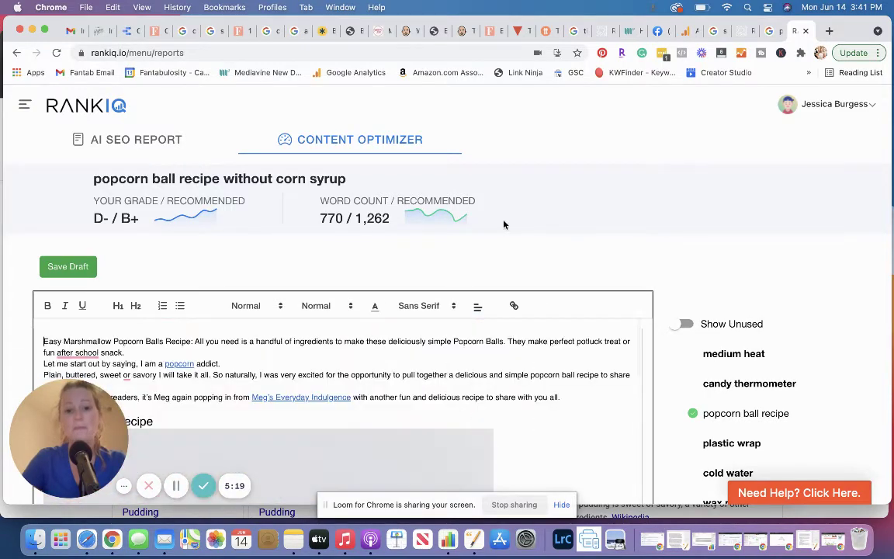
scroll(499, 243, "down", 1)
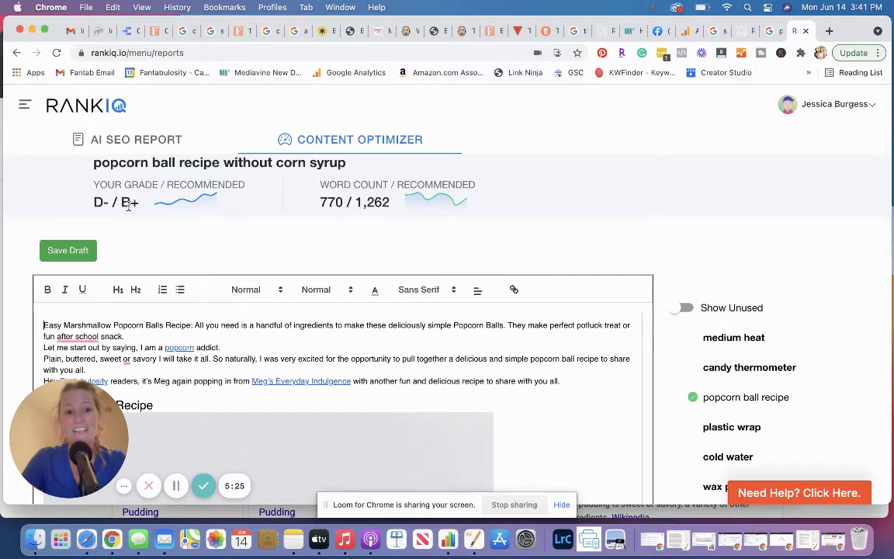
left_click_drag(120, 202, 138, 203)
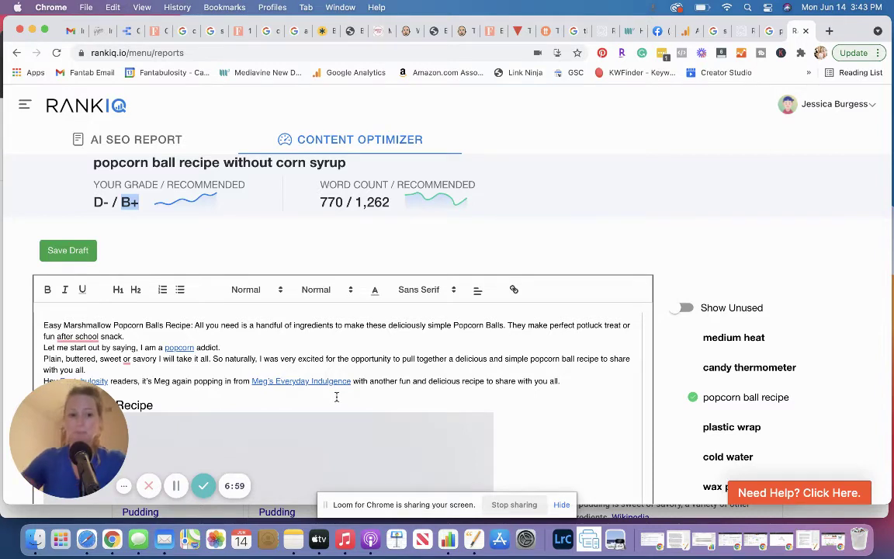
Insert "without corn syrup" after "Easy Marshmallow Popcorn Balls Recipe" in the draft's opening line, before the colon
left_click_drag(71, 422, 671, 161)
left_click(268, 373)
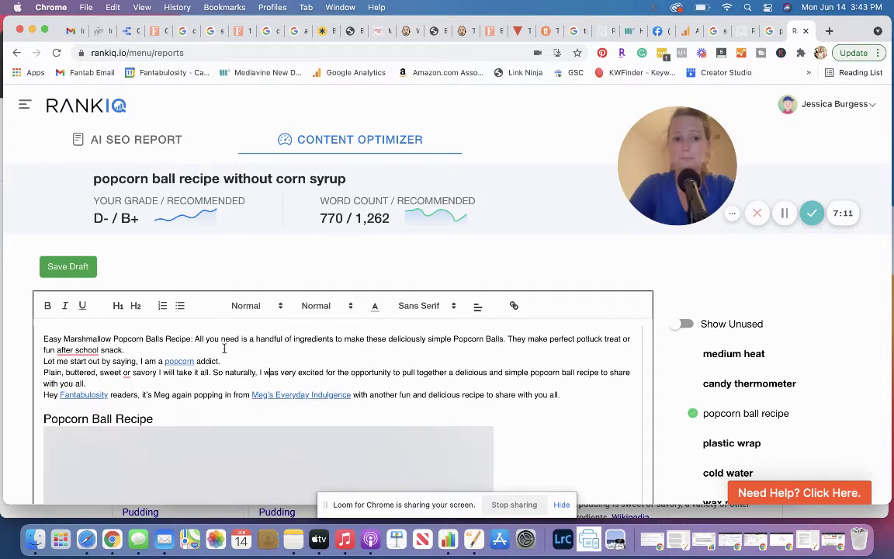
scroll(667, 366, "down", 1)
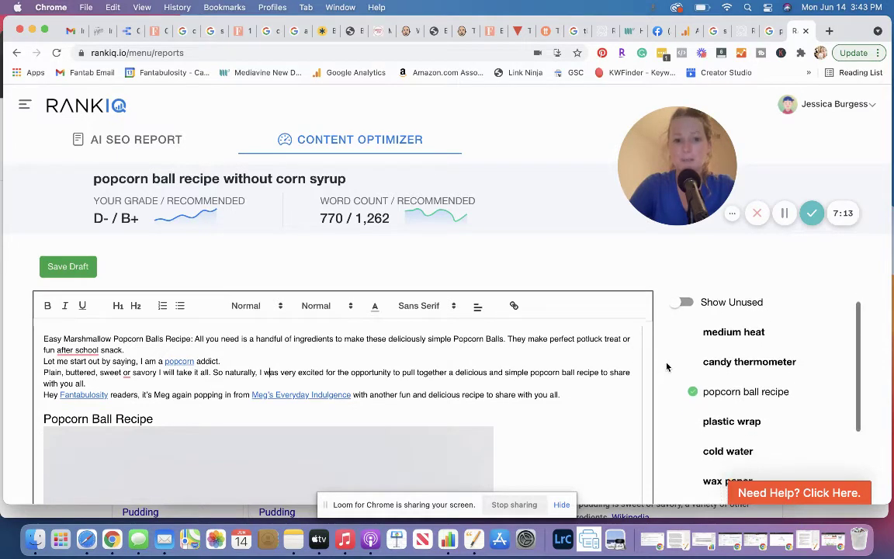
scroll(667, 366, "down", 1)
scroll(675, 357, "up", 2)
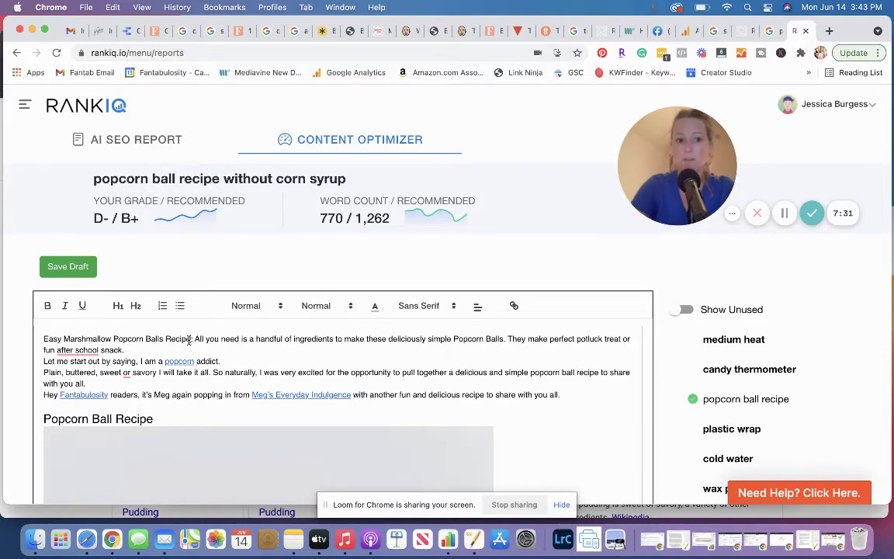
key("BackSpace")
type("without corn syrup")
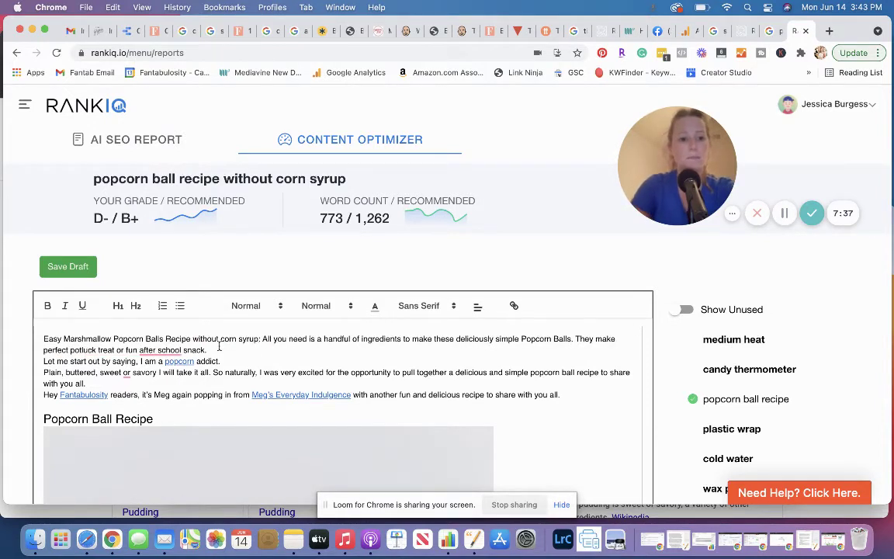
Change "Popcorn Balls Recipe" to "Popcorn Ball Recipe" in the draft's opening line and re-enter the colon after "without corn syrup"
left_click(195, 339)
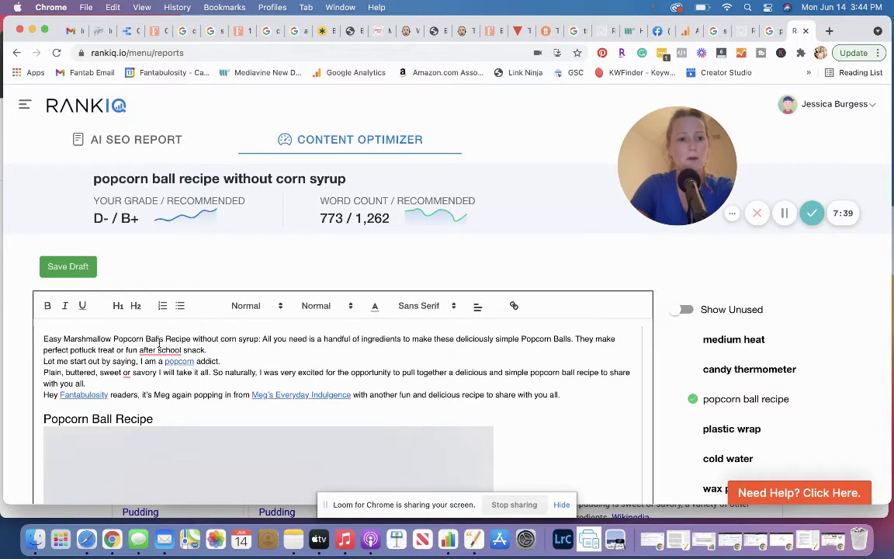
left_click(162, 340)
key("BackSpace")
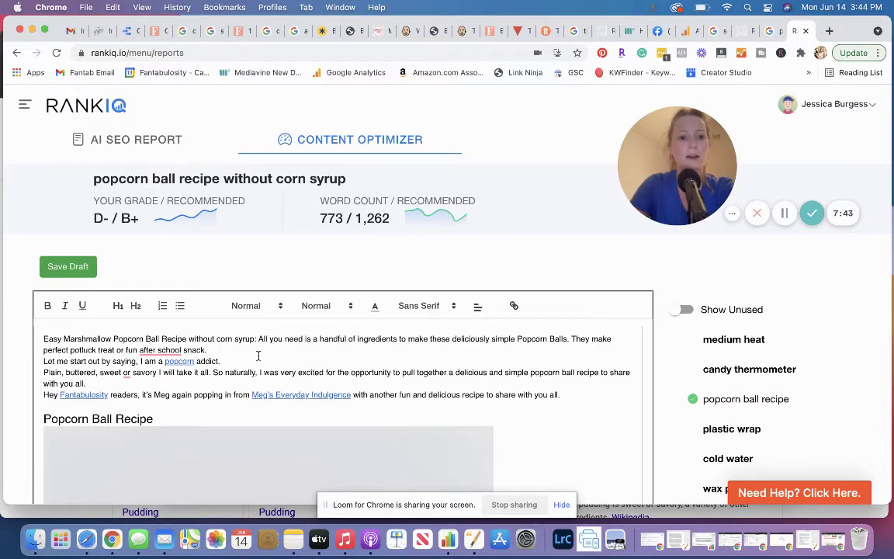
left_click(257, 339)
key("BackSpace")
type("|:")
mouse_move(252, 339)
left_click(248, 372)
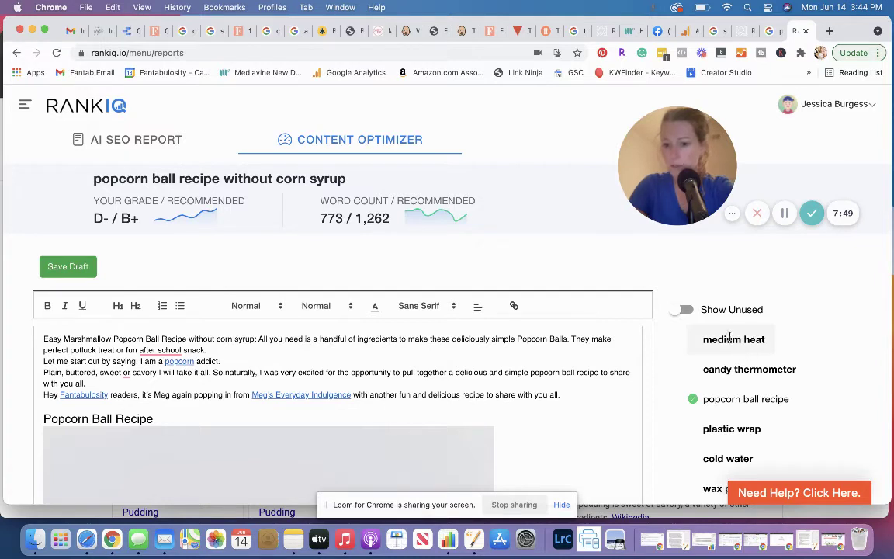
Review the unused topics to include and read the "How to Make Popcorn Balls" instructions for places where they fit
scroll(800, 357, "down", 1)
scroll(803, 357, "up", 1)
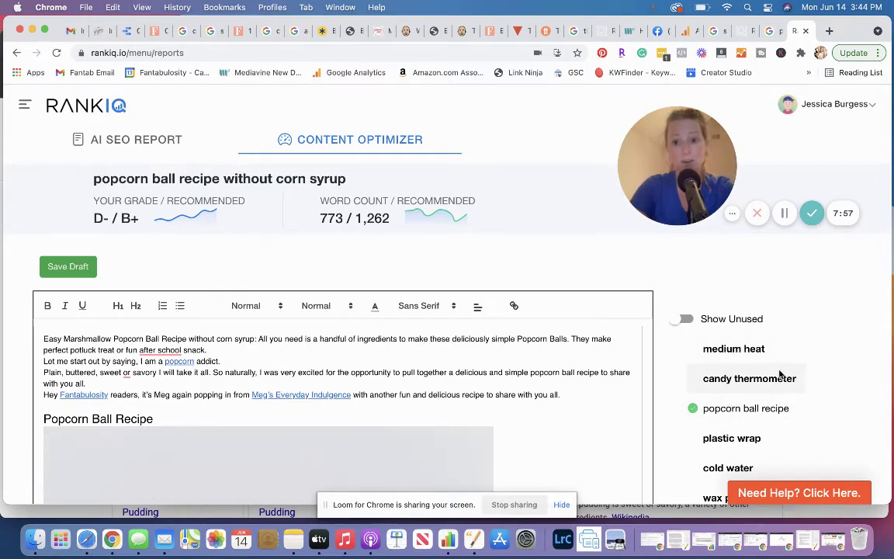
scroll(792, 372, "up", 1)
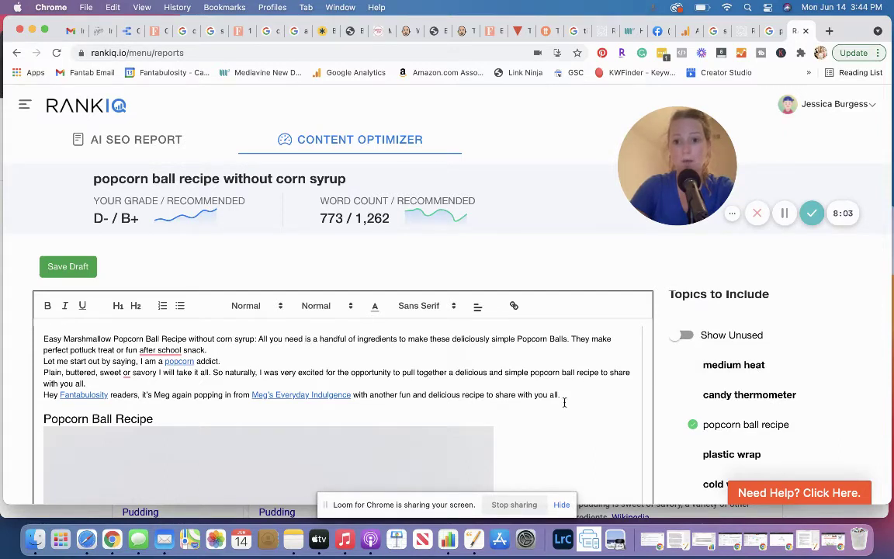
scroll(564, 402, "down", 1)
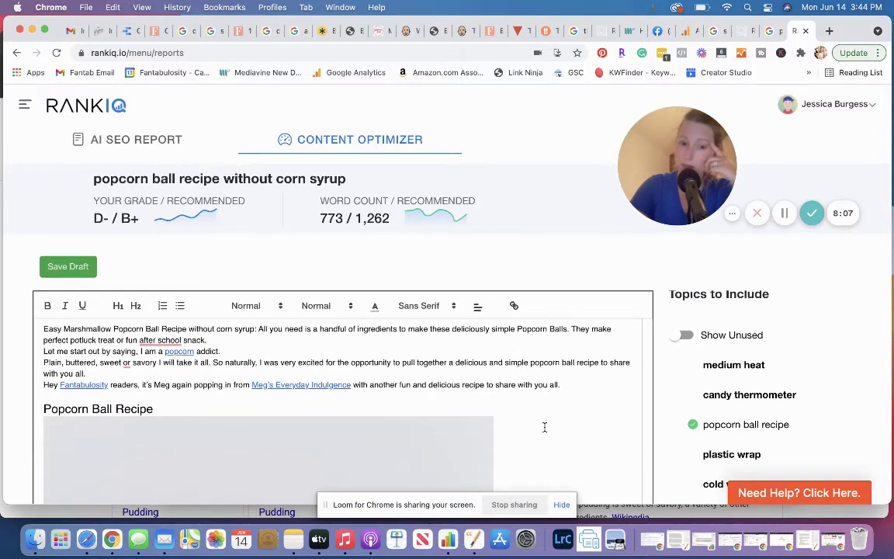
scroll(544, 425, "down", 5)
scroll(544, 427, "down", 8)
scroll(544, 427, "down", 8)
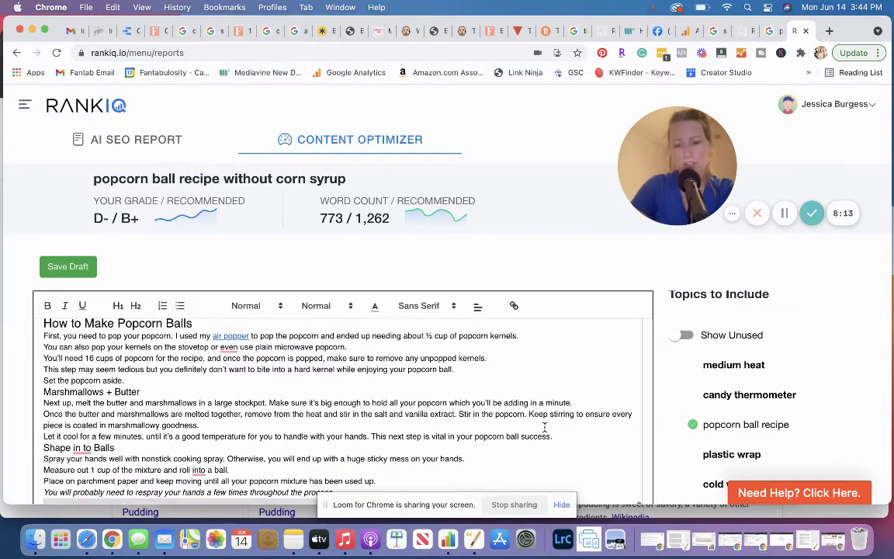
scroll(497, 388, "down", 1)
scroll(392, 410, "down", 1)
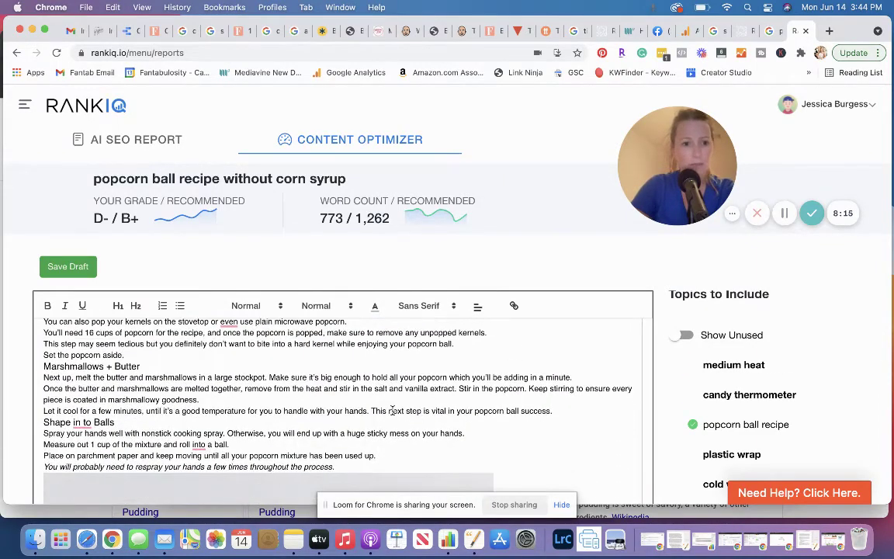
scroll(384, 408, "up", 2)
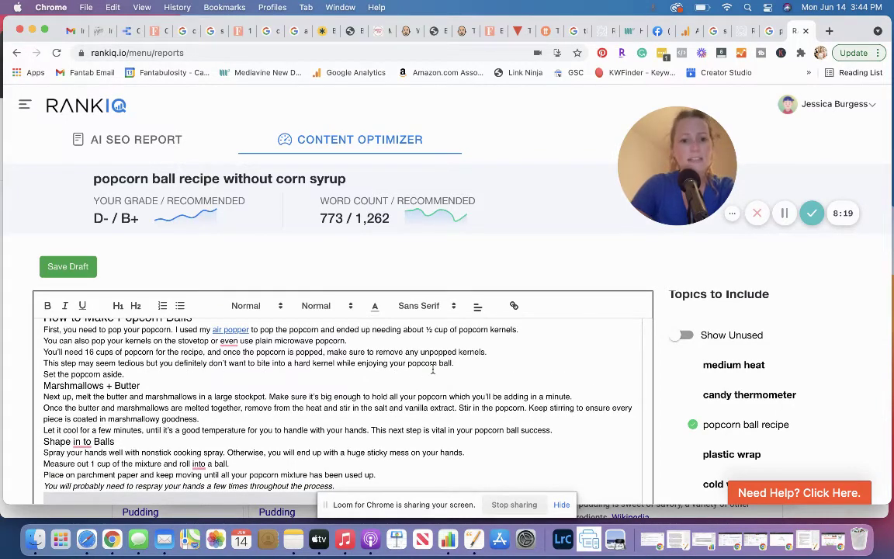
Insert "over medium heat" after "large stockpot" in the first sentence of the Marshmallows + Butter section
scroll(454, 364, "down", 1)
scroll(456, 366, "up", 2)
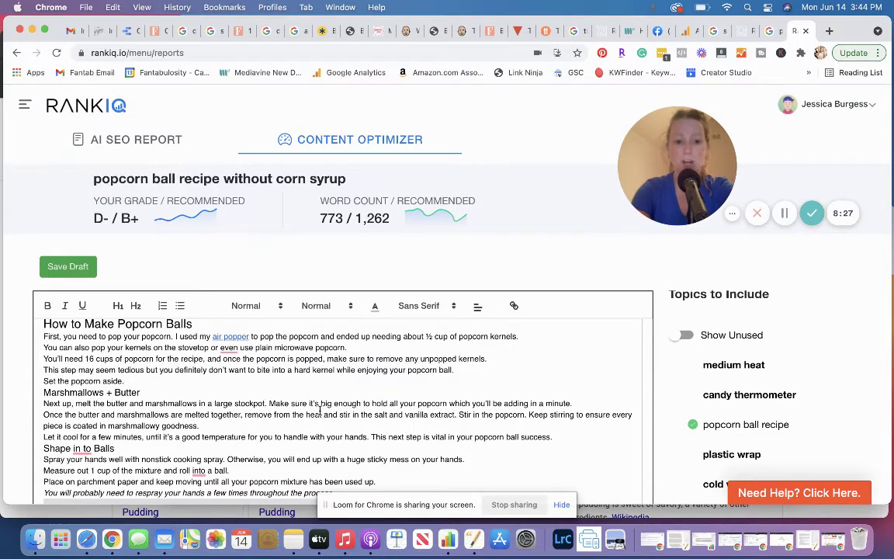
type("over mediu")
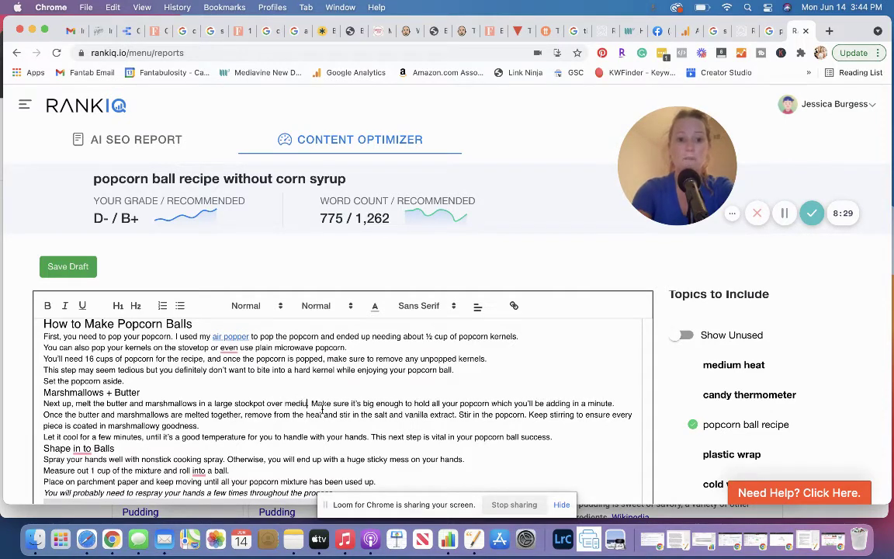
type("m heat")
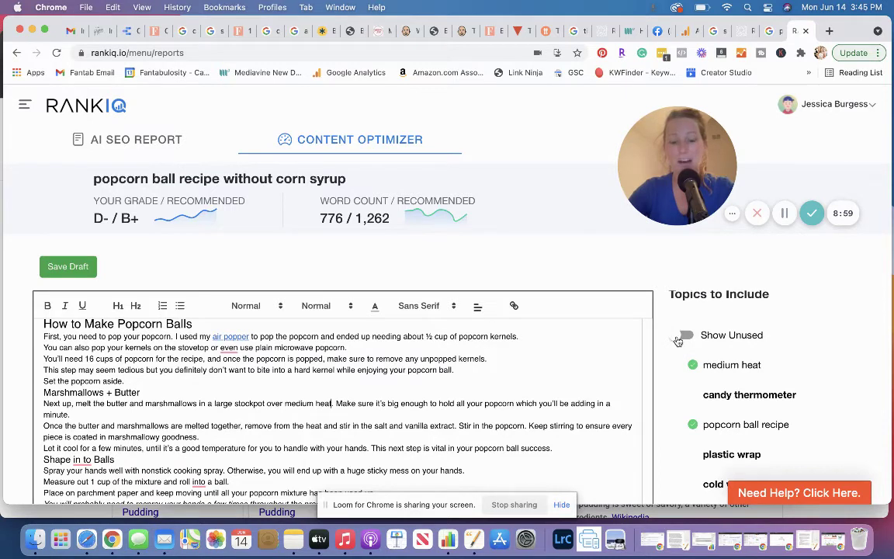
Limit the topics to unused ones and add "plastic wrap" on its own line below the italic note about respraying hands
left_click(678, 339)
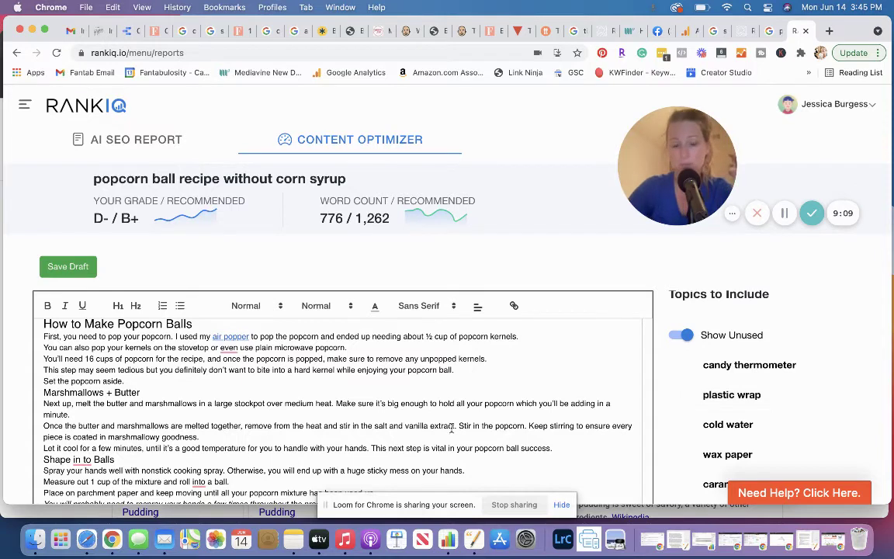
scroll(451, 428, "down", 2)
scroll(451, 428, "down", 1)
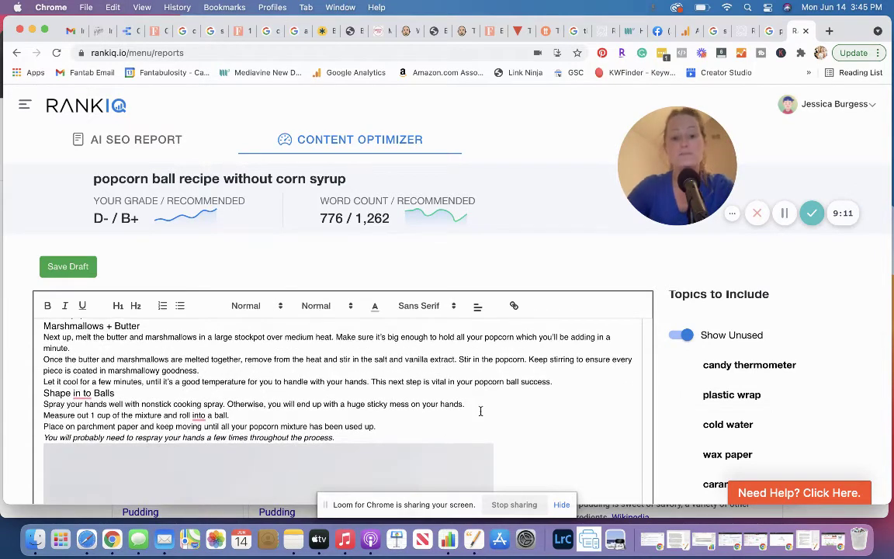
left_click(371, 437)
key("Return")
key("Return")
key("Return")
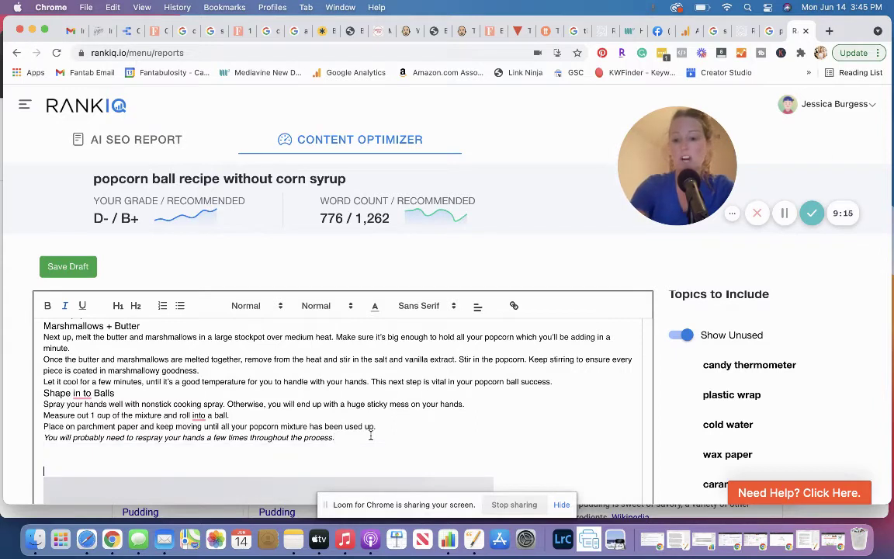
type("plastic wrap")
key("Return")
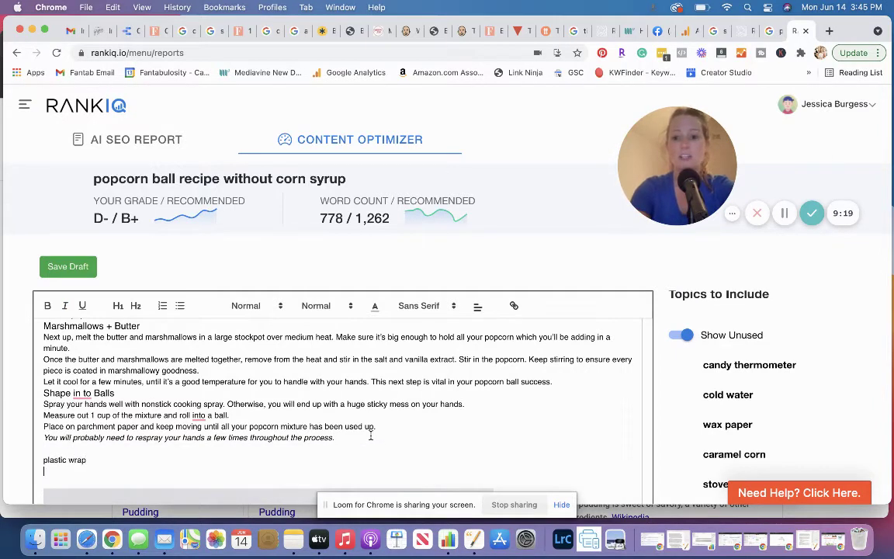
Add "wax paper" and "stove top" on separate lines below "plastic wrap" in the draft
type("wax paper")
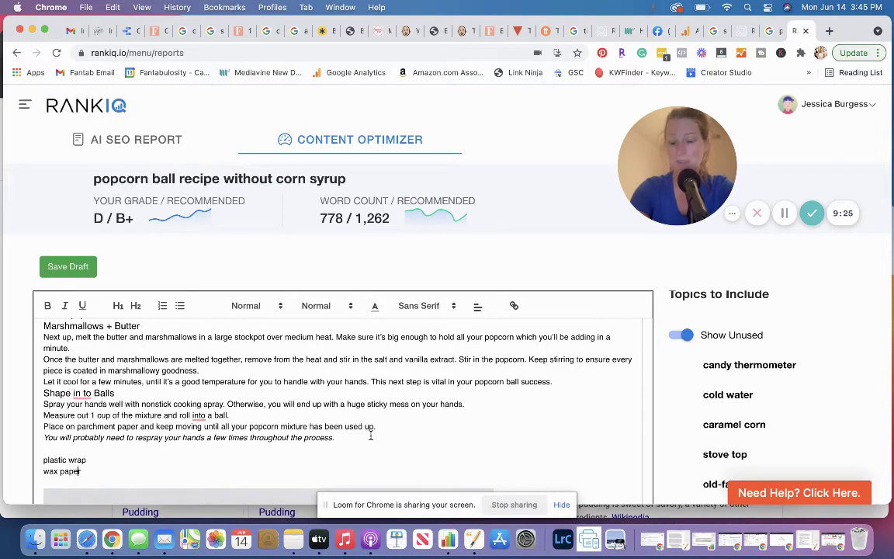
key("Return")
type("sto")
key("BackSpace")
key("BackSpace")
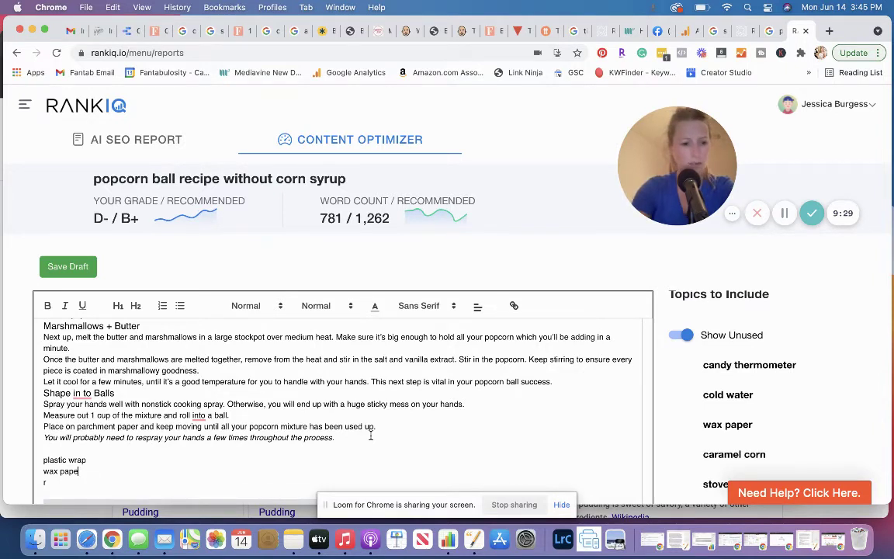
key("BackSpace")
type("r")
key("Return")
type("stove top")
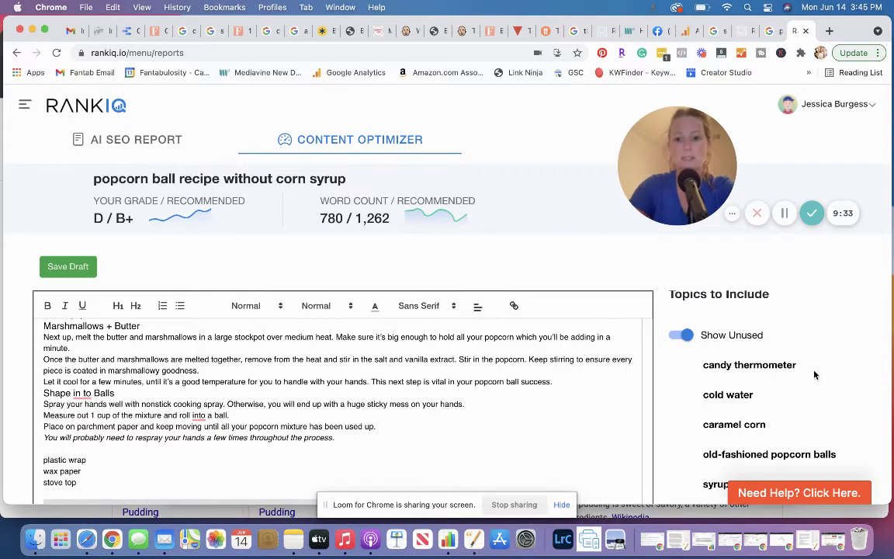
Add the unused topic "caramel corn" on a new line below "stove top"
scroll(725, 400, "down", 1)
scroll(548, 369, "down", 2)
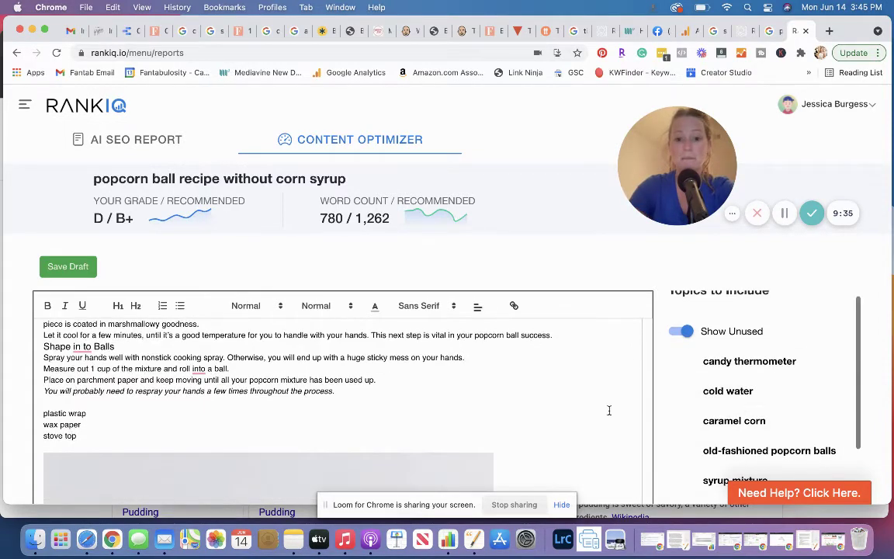
key("Return")
type("carame")
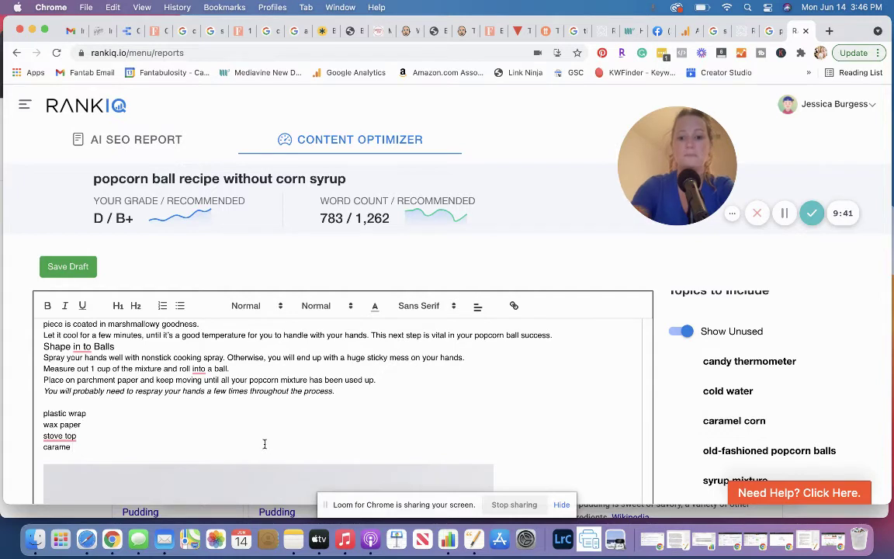
type(" l corn")
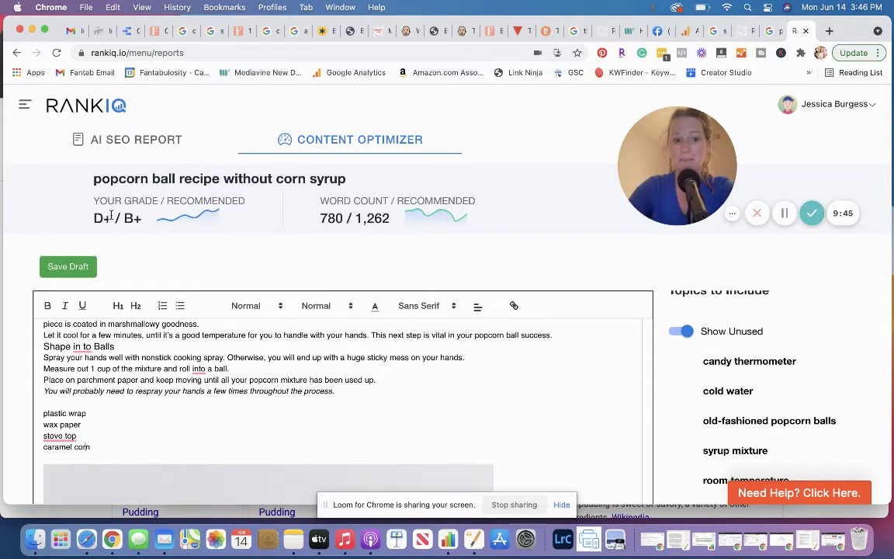
Add "syrpu mixture" on a new line below "caramel corn", correcting the second word from "nixture"
scroll(709, 365, "down", 2)
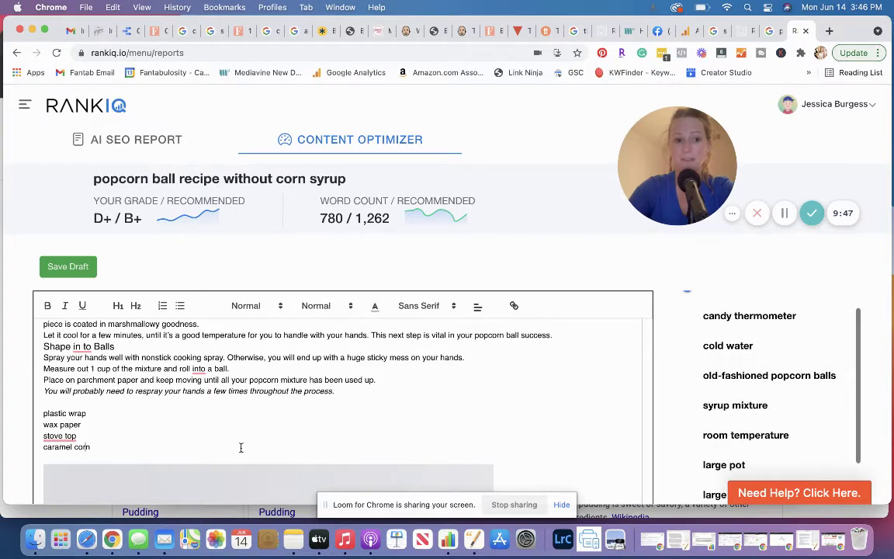
key("Return")
type("syrpu nixture")
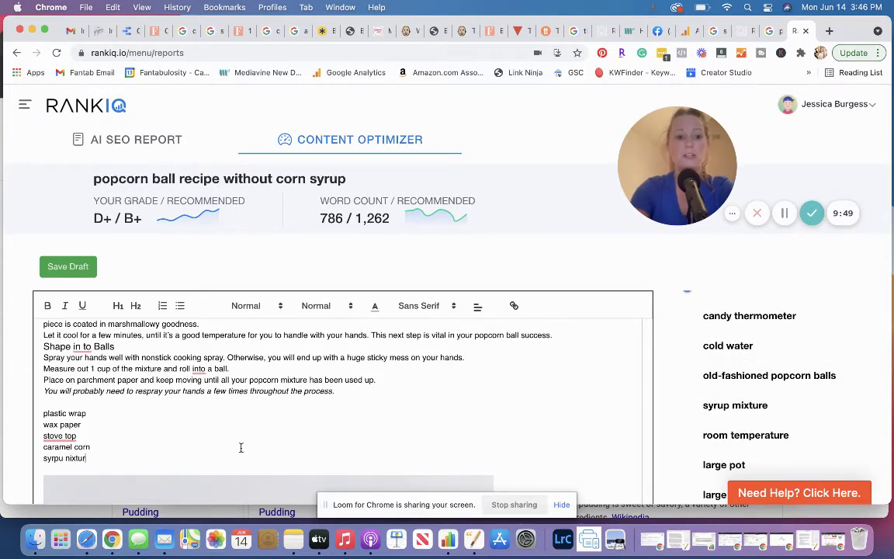
key("BackSpace")
key("BackSpace")
key("BackSpace")
key("BackSpace")
key("BackSpace")
key("BackSpace")
key("BackSpace")
key("BackSpace")
key("BackSpace")
type("u mixture")
key("Return")
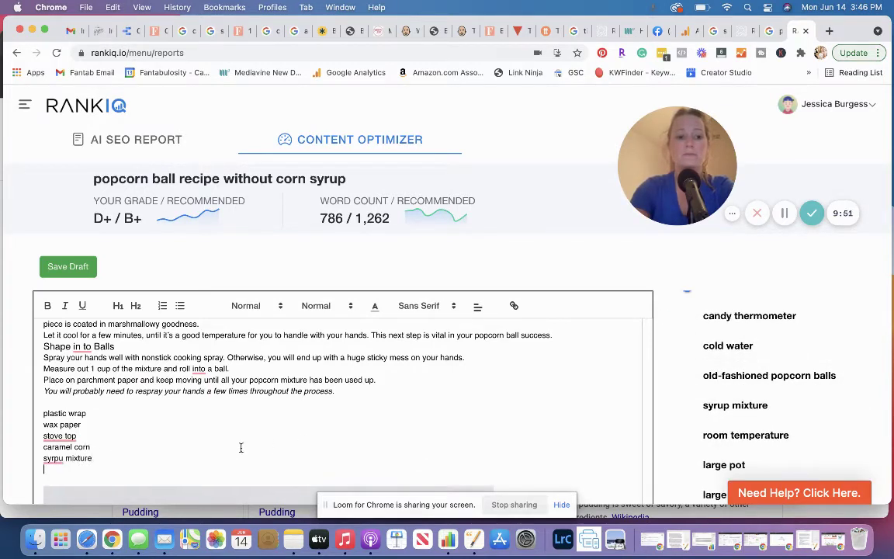
Add "large pot" and "affiliate links" on separate lines below the mixture line, removing any stray letters
type("large pot")
key("Return")
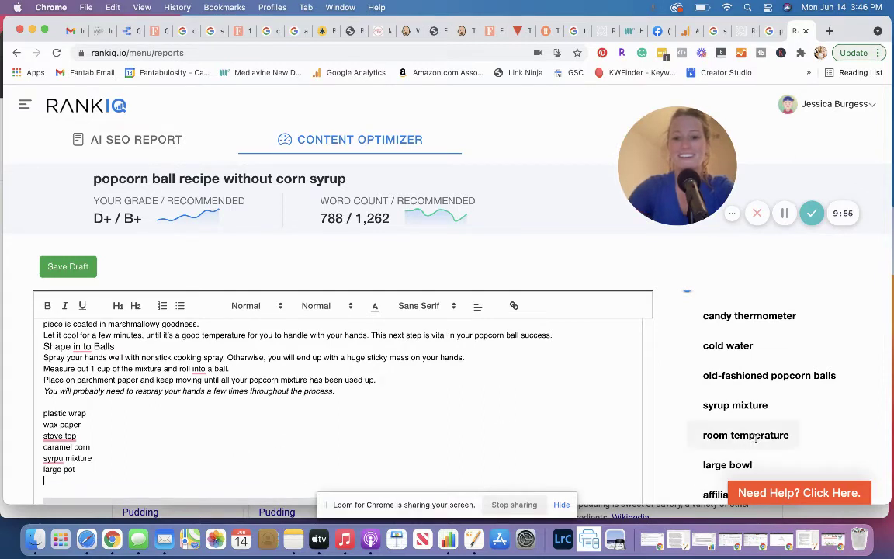
scroll(756, 442, "down", 3)
type("affiliate links")
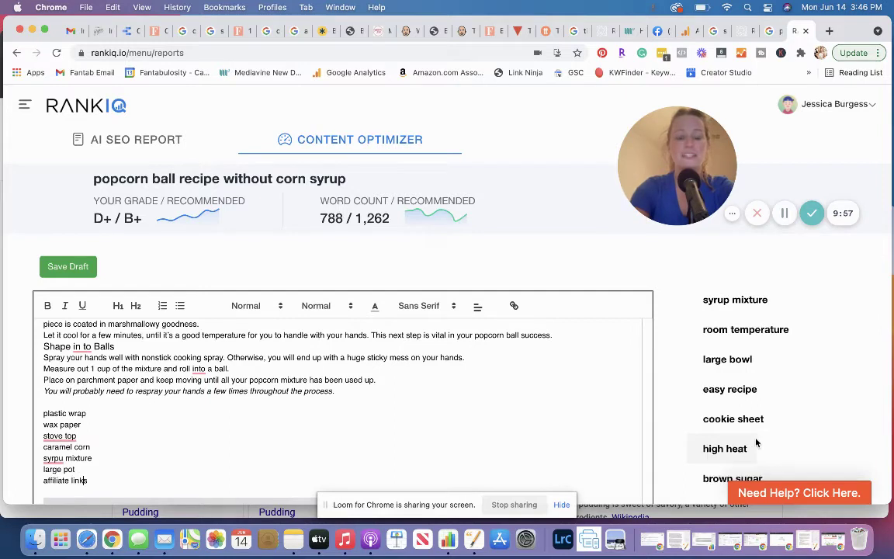
key("Left")
key("Return")
key("BackSpace")
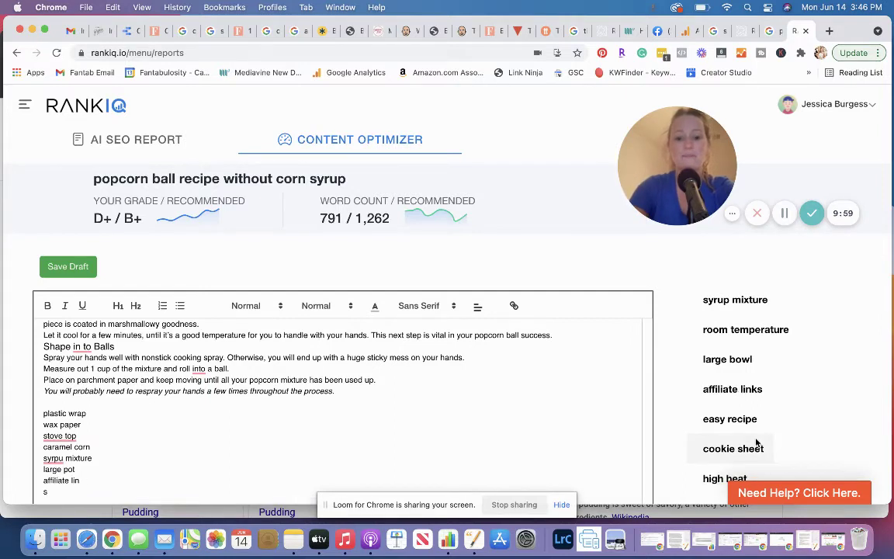
type("ks")
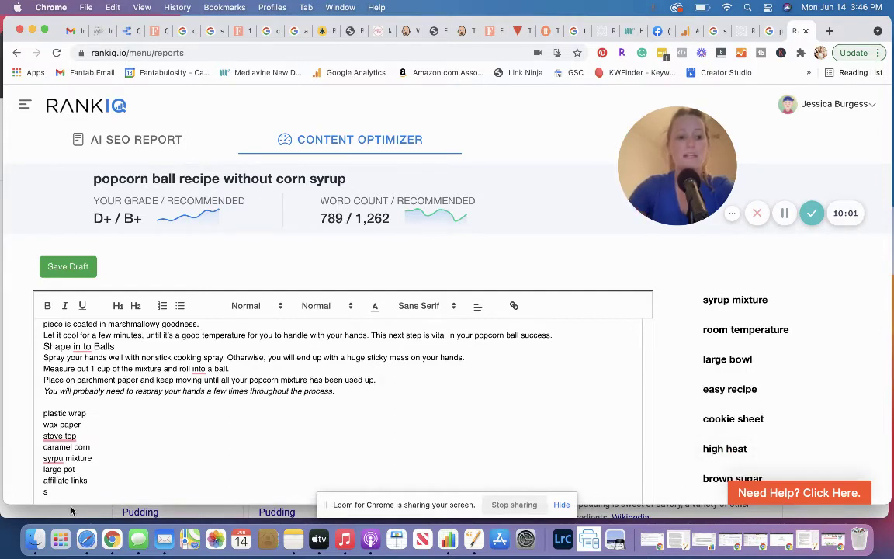
key("BackSpace")
key("BackSpace")
key("BackSpace")
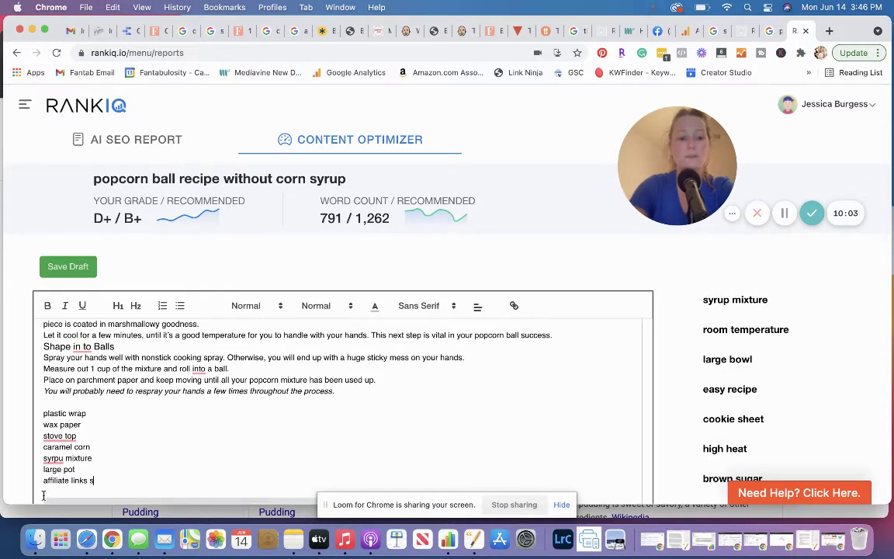
key("BackSpace")
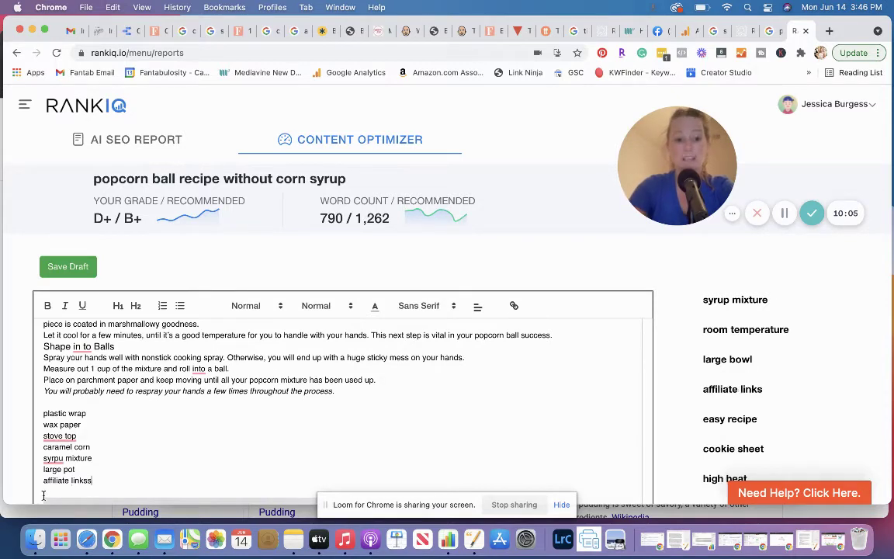
key("BackSpace")
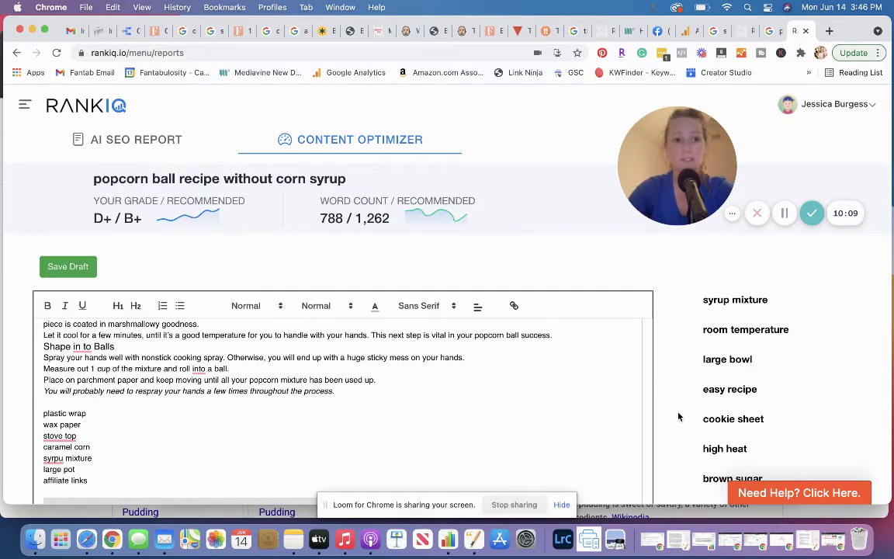
Check further unused topics and add "high heat" on a new line below "affiliate links"
scroll(678, 417, "down", 1)
scroll(630, 372, "down", 3)
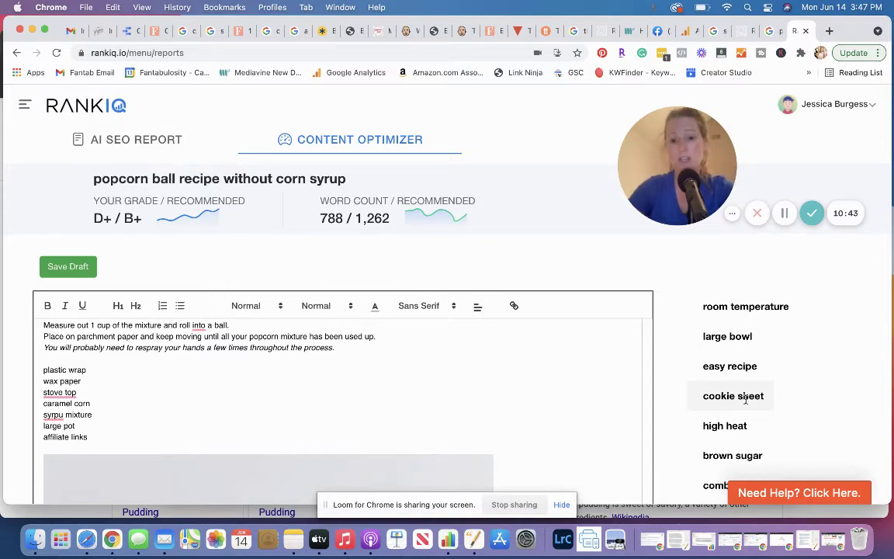
scroll(745, 403, "down", 1)
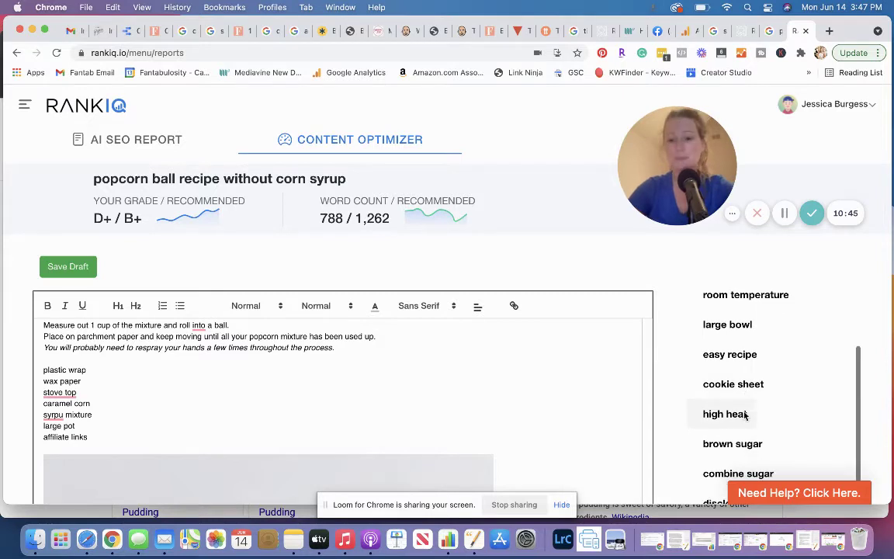
key("Return")
type("heat b")
key("BackSpace")
key("BackSpace")
key("BackSpace")
type("igh heab")
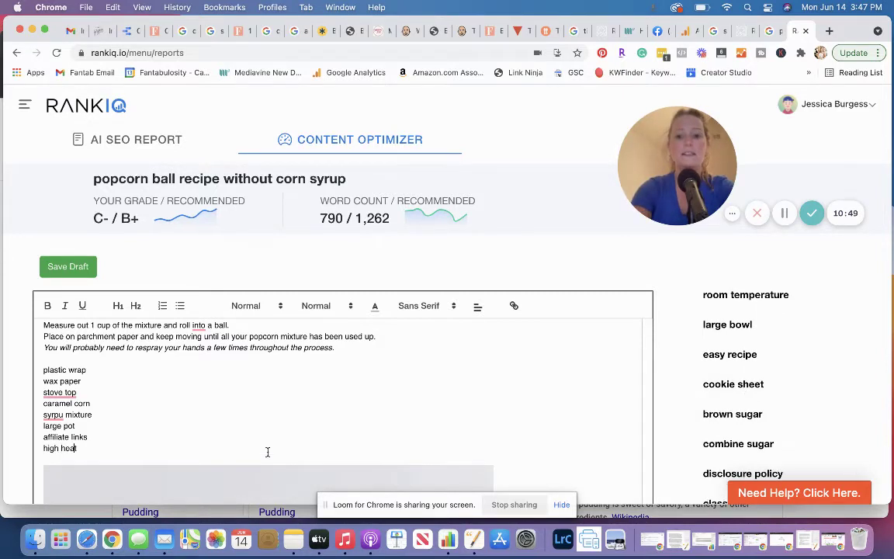
key("BackSpace")
key("Delete")
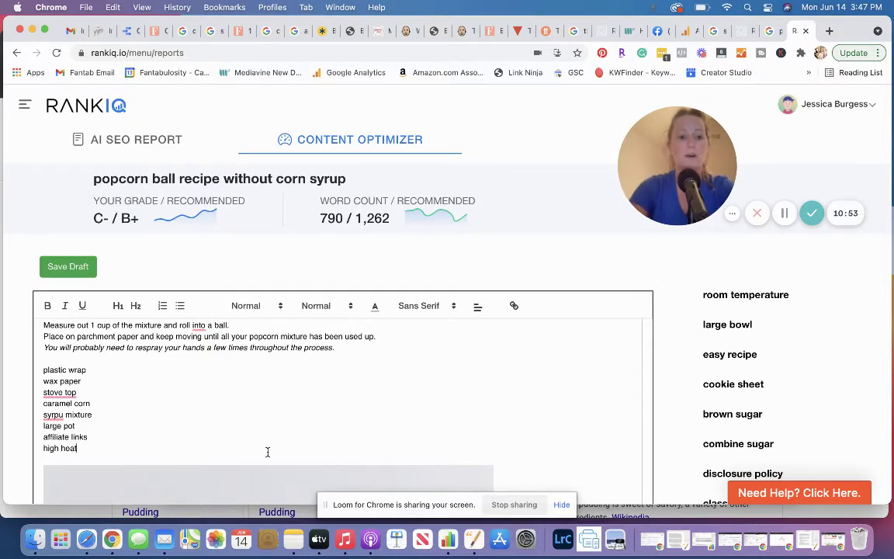
Add "combine sugar" and "brown sugar" on separate lines below "high heat"
key("Return")
type("combine s")
type("urga")
key("BackSpace")
key("BackSpace")
key("BackSpace")
type("gargar")
key("Return")
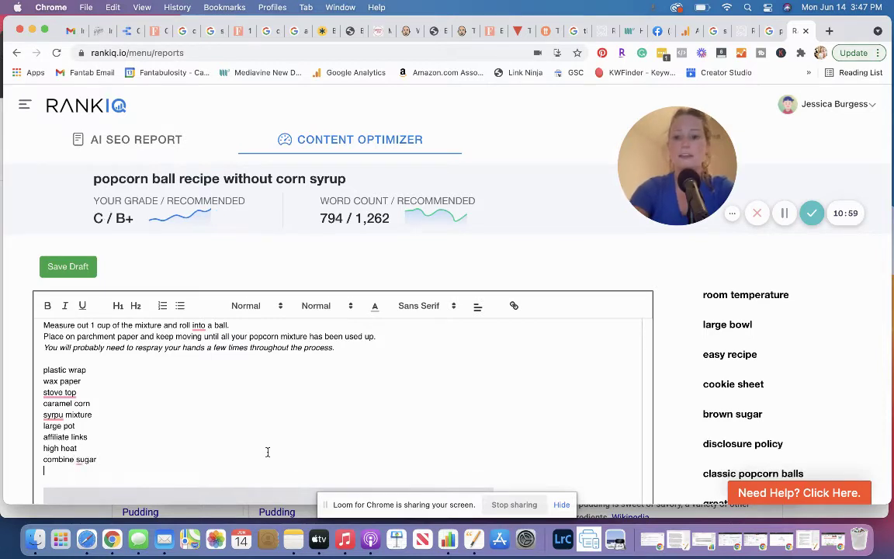
type("brown suga")
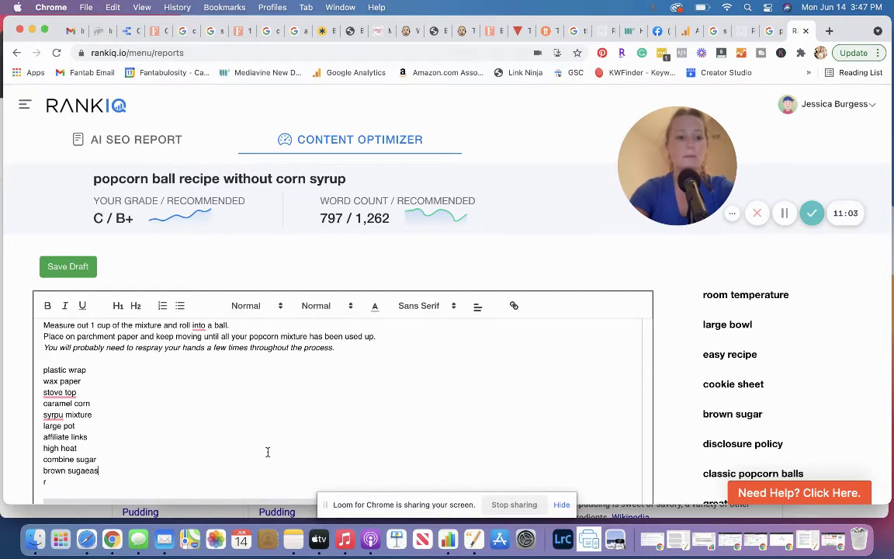
type("r")
key("Return")
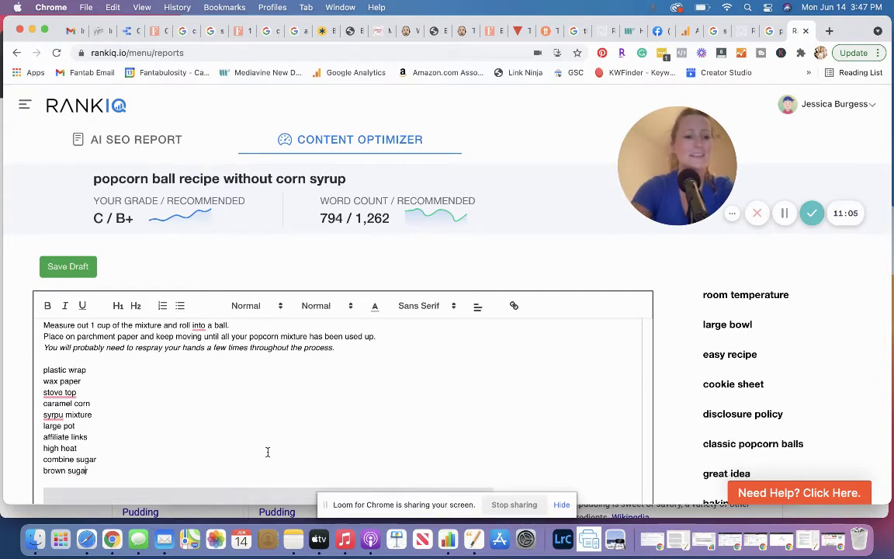
Add "easy recipes" and "great idea" on separate lines below "brown sugar"
type("easy rec")
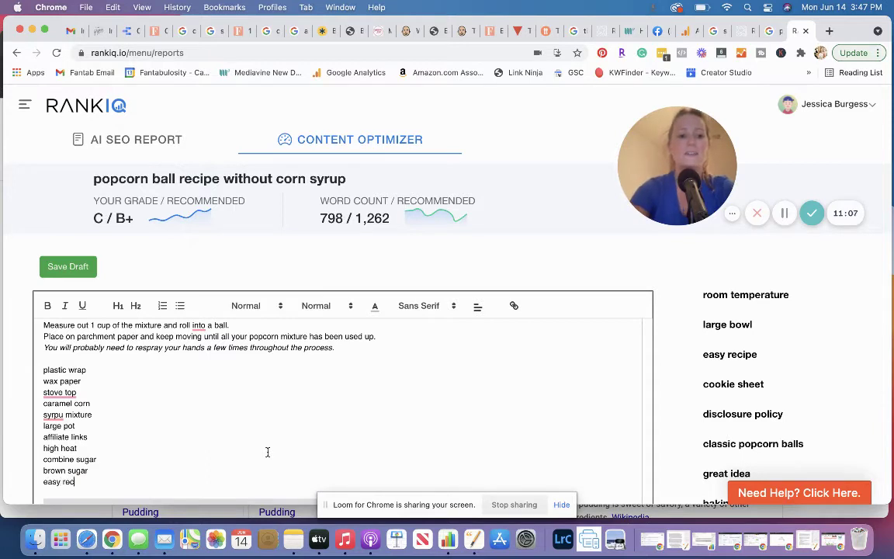
type("ipes")
key("Return")
type("great idea")
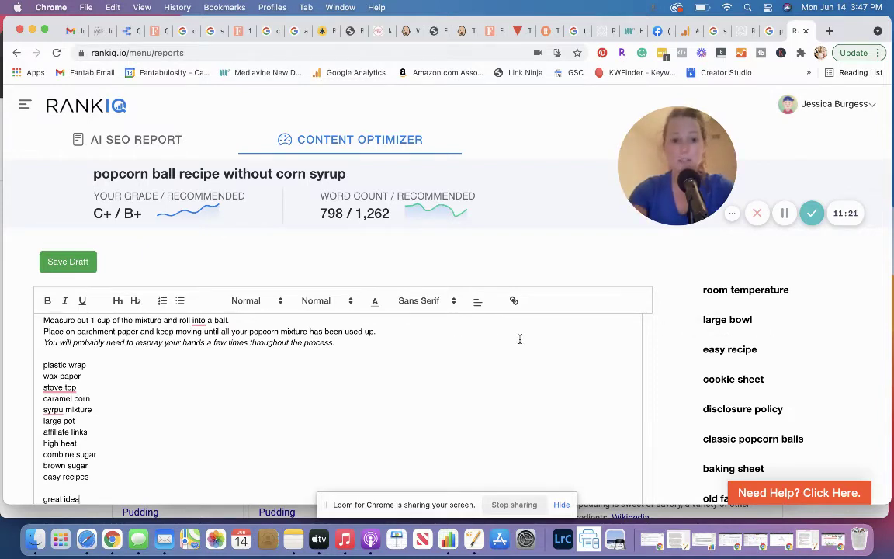
Review the remaining recommended topics for the popcorn ball post and open the Keyword Research Library
scroll(775, 399, "down", 10)
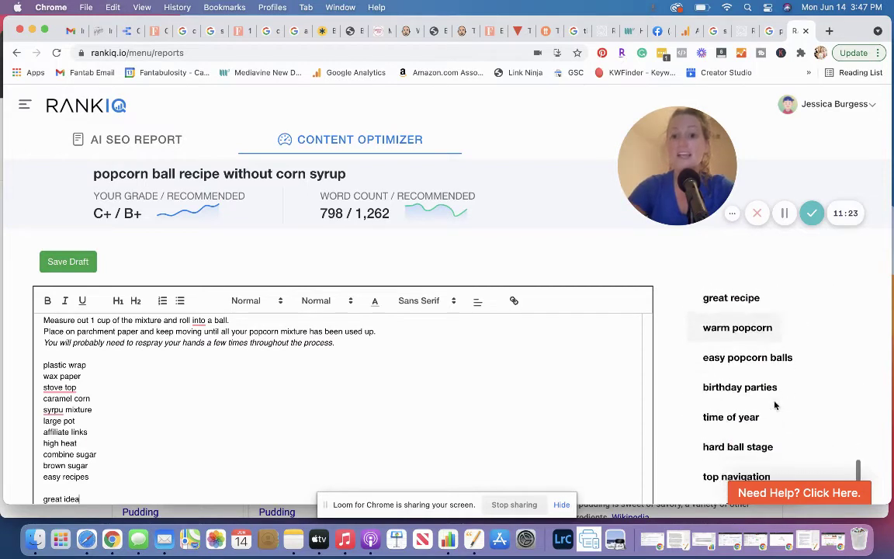
scroll(775, 404, "down", 1)
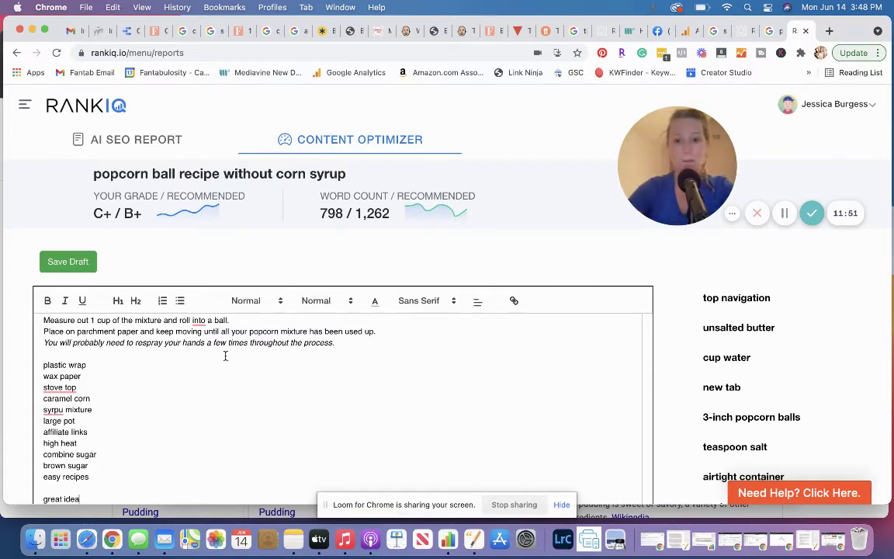
left_click(24, 104)
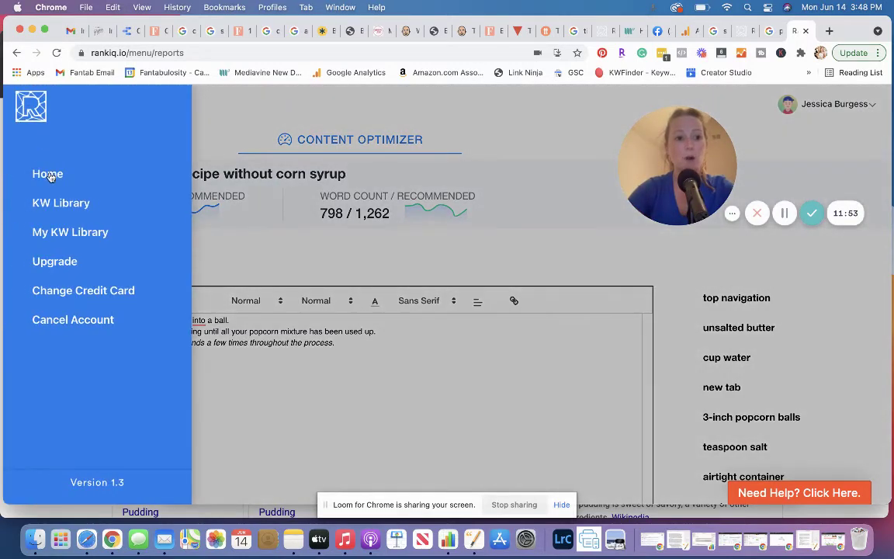
left_click(48, 175)
scroll(56, 286, "up", 10)
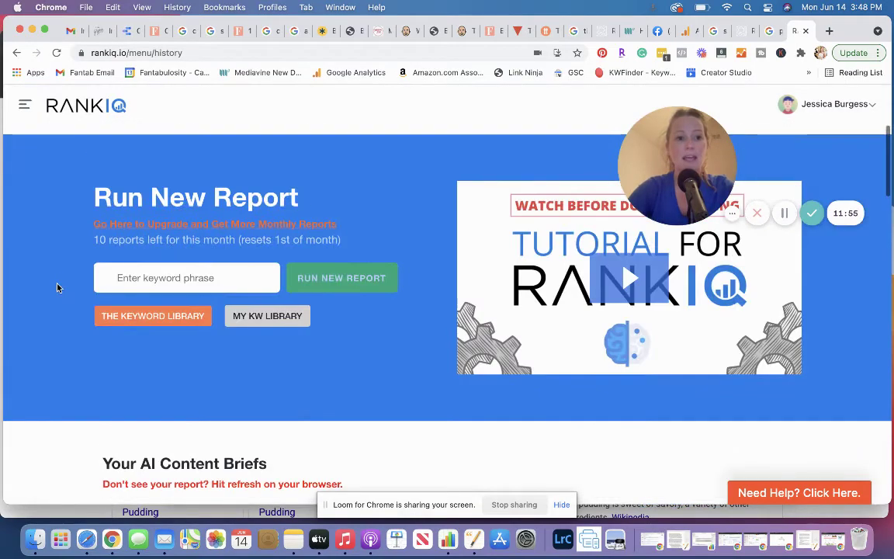
left_click(24, 105)
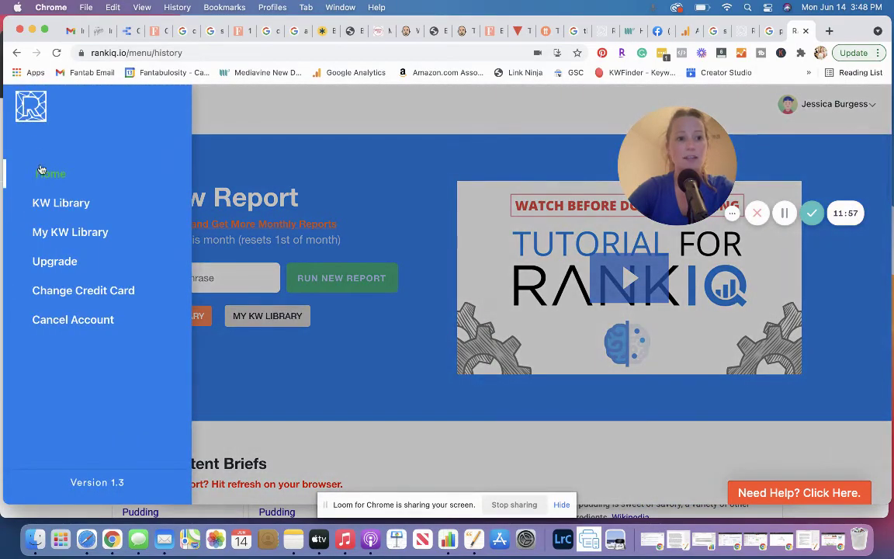
left_click(56, 208)
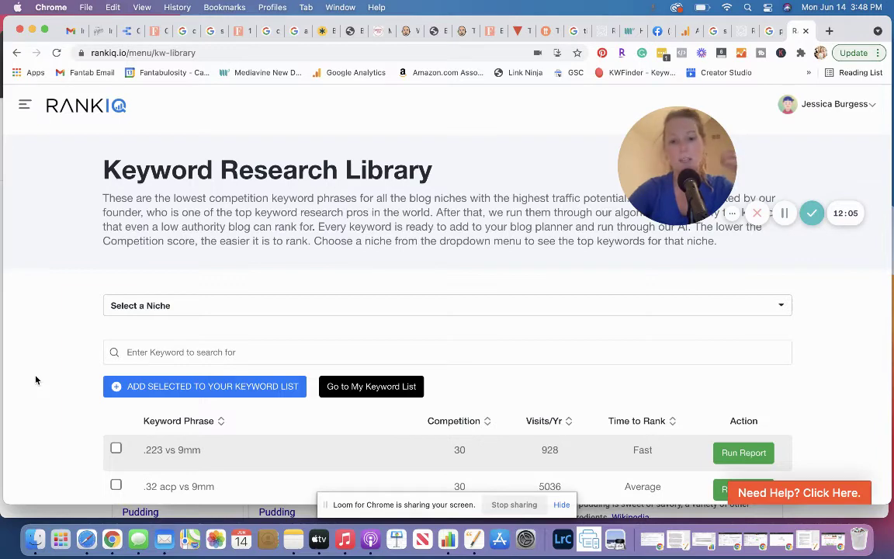
Browse the keyword library's available niches, including the food, health, home, mom and outdoors categories
scroll(35, 380, "down", 1)
left_click(131, 303)
scroll(77, 357, "down", 3)
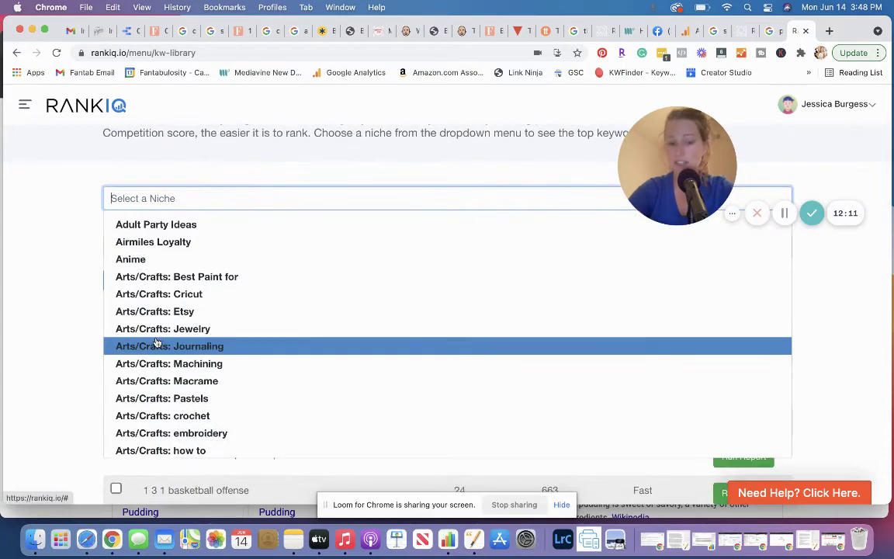
scroll(156, 342, "down", 10)
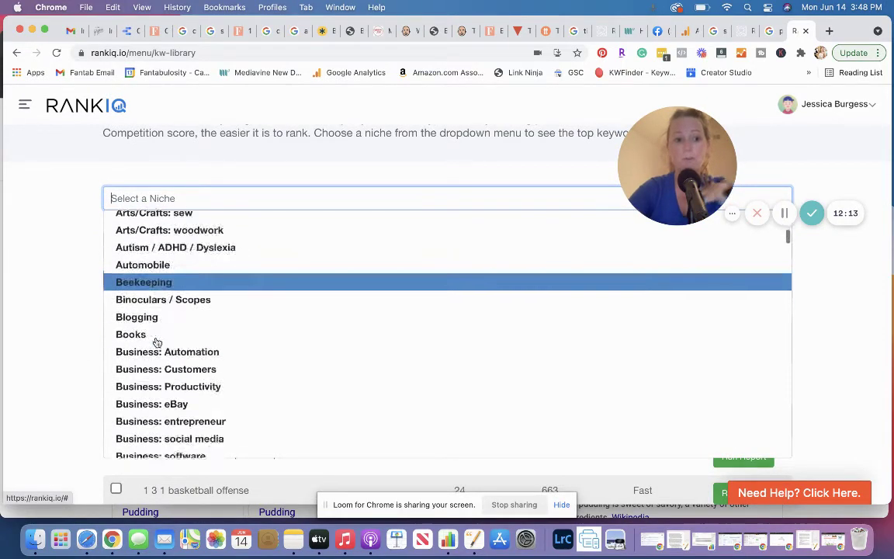
scroll(156, 342, "down", 15)
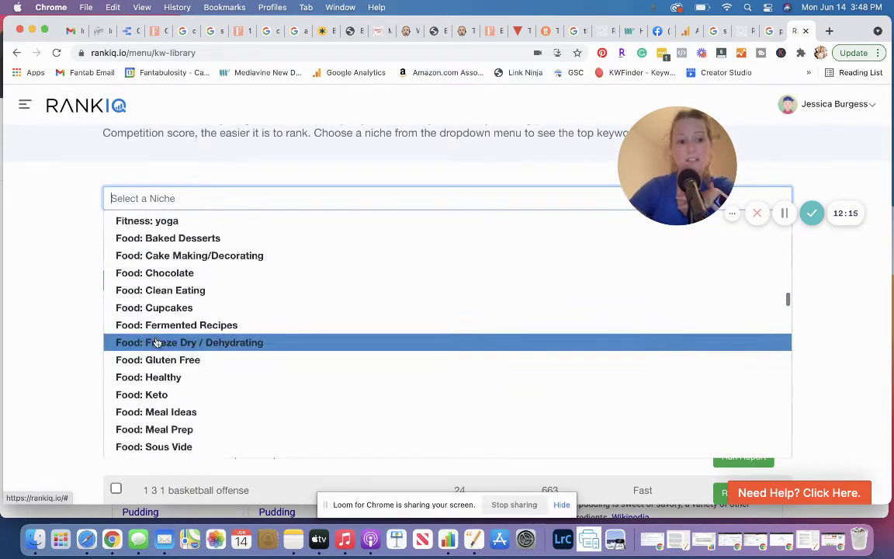
scroll(156, 343, "down", 15)
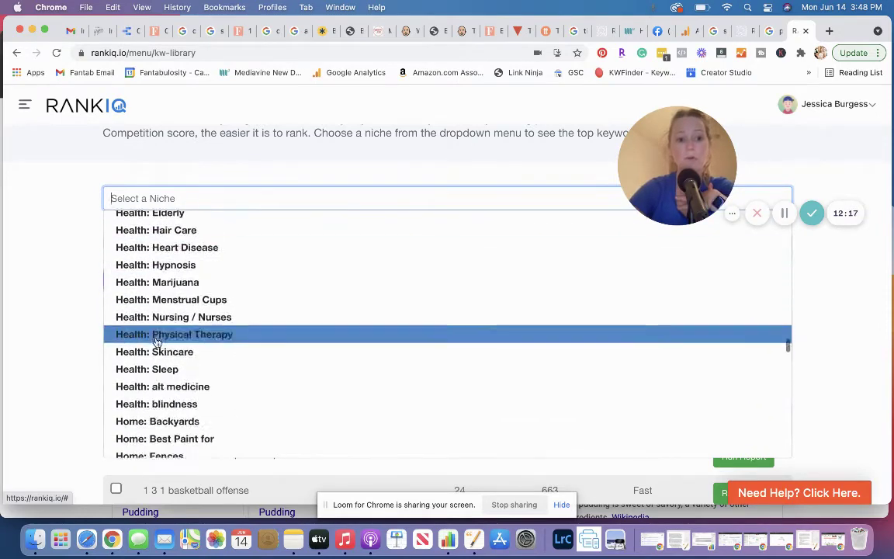
scroll(156, 343, "down", 5)
scroll(163, 338, "up", 4)
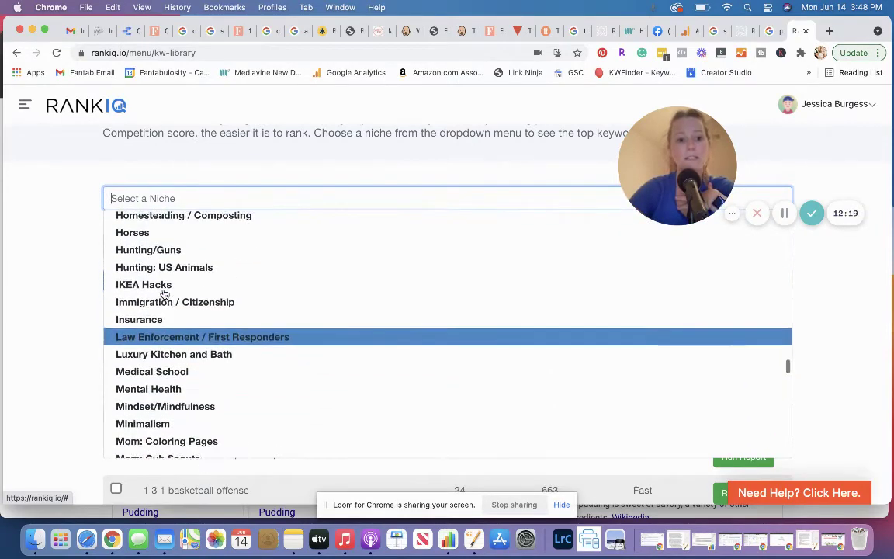
scroll(165, 334, "up", 6)
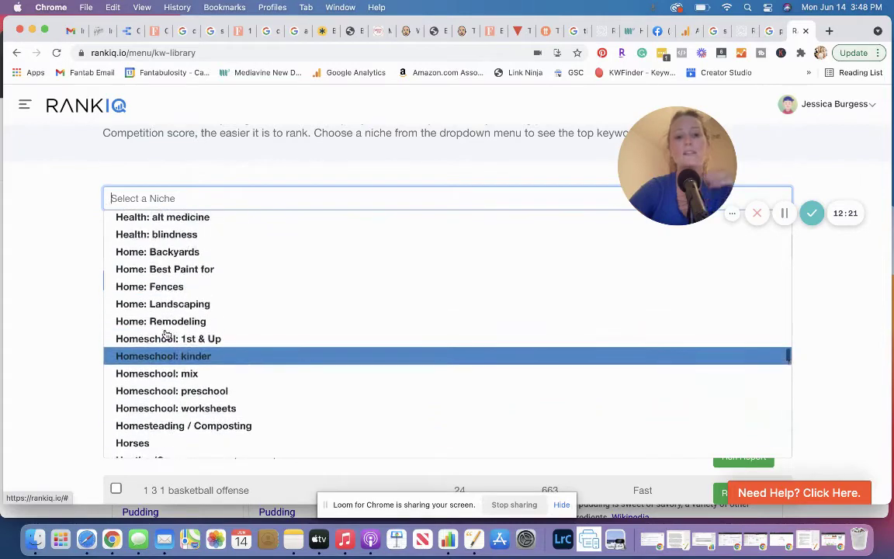
scroll(163, 326, "up", 10)
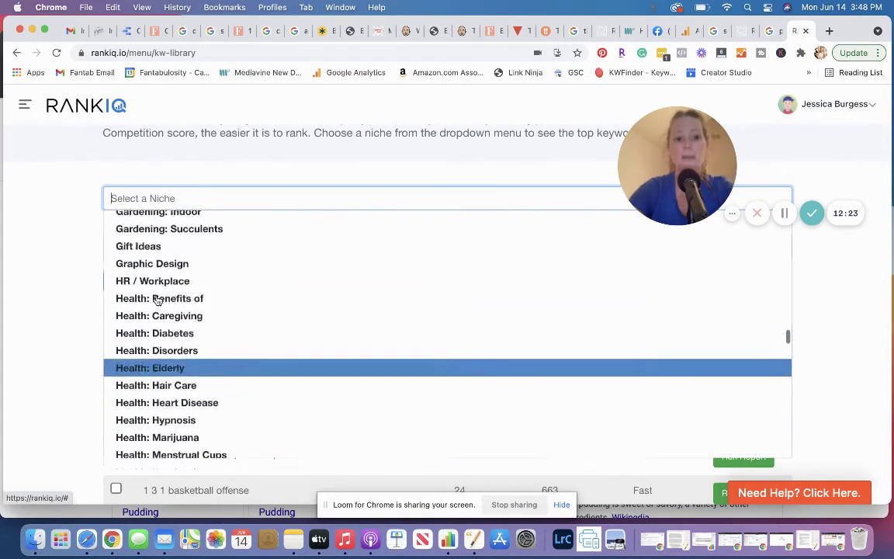
scroll(156, 300, "up", 4)
scroll(156, 301, "down", 8)
scroll(158, 301, "down", 15)
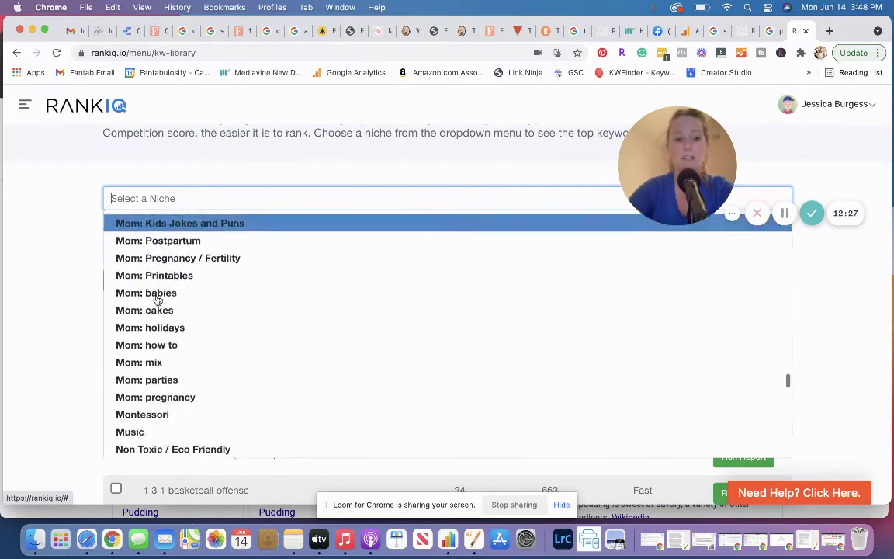
scroll(158, 300, "down", 4)
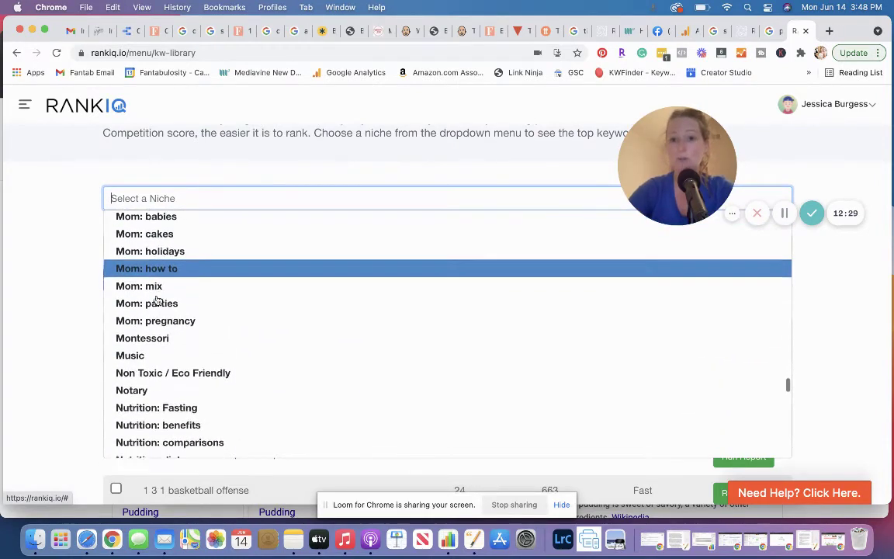
scroll(158, 300, "down", 12)
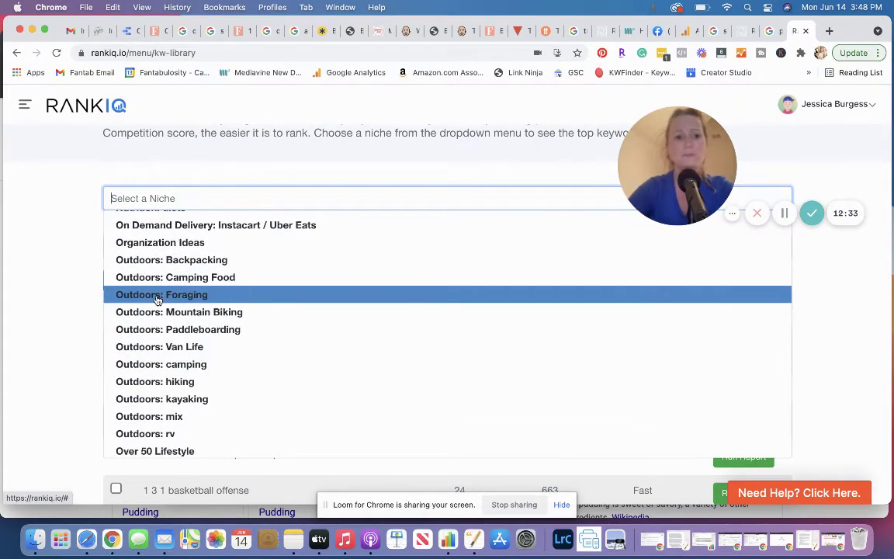
Filter the keyword library to the "Food: leftovers" niche
scroll(162, 294, "up", 15)
scroll(162, 294, "up", 20)
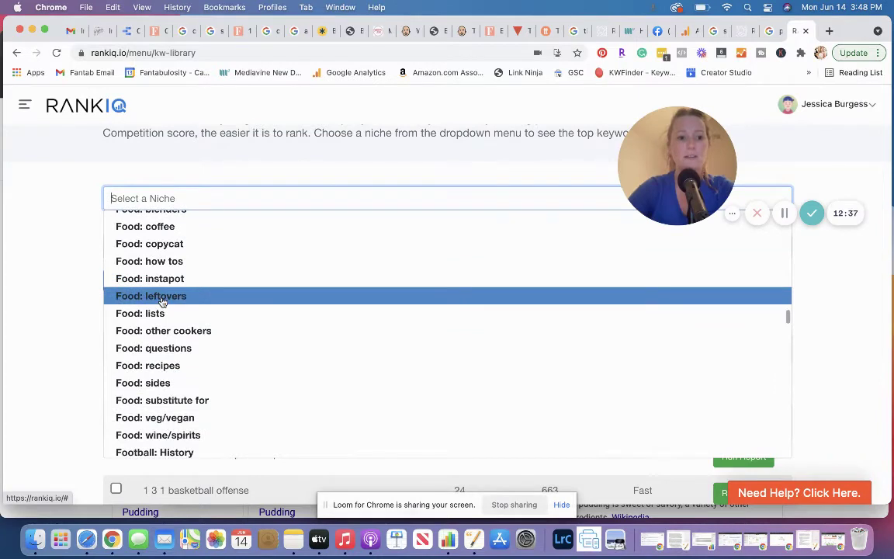
left_click(163, 296)
scroll(58, 350, "down", 1)
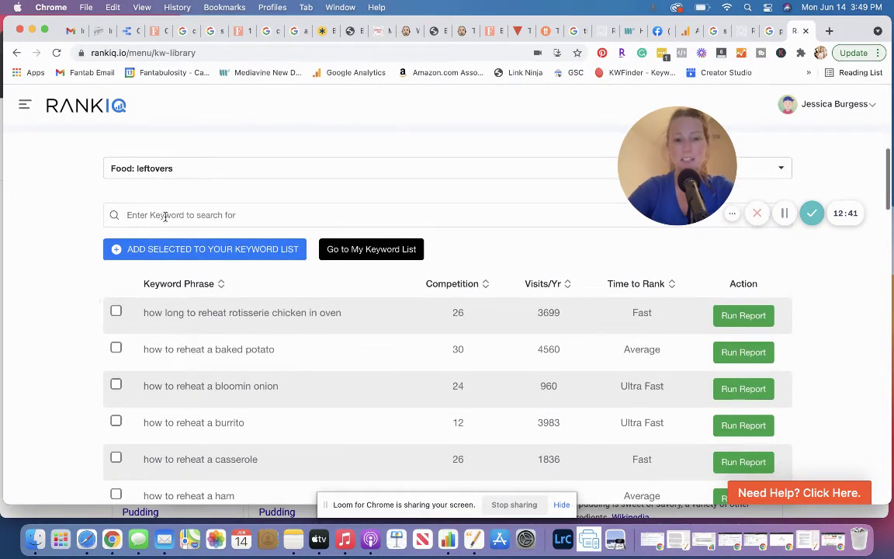
left_click_drag(672, 108, 716, 90)
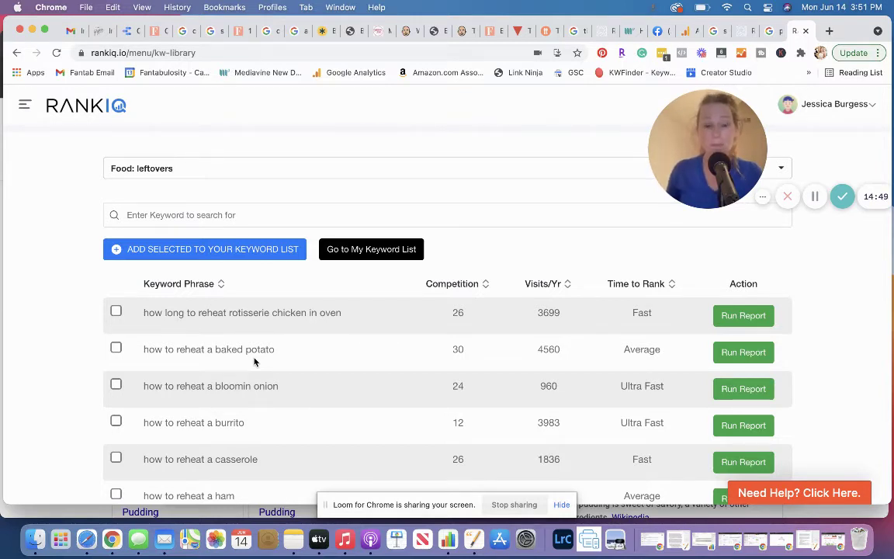
Search the leftovers niche keywords for "beef burrito"
scroll(341, 351, "down", 1)
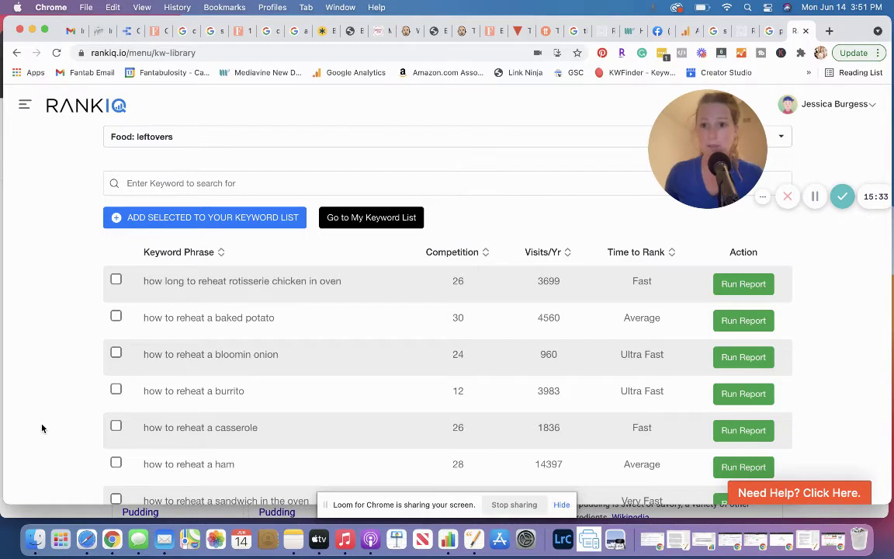
left_click(225, 183)
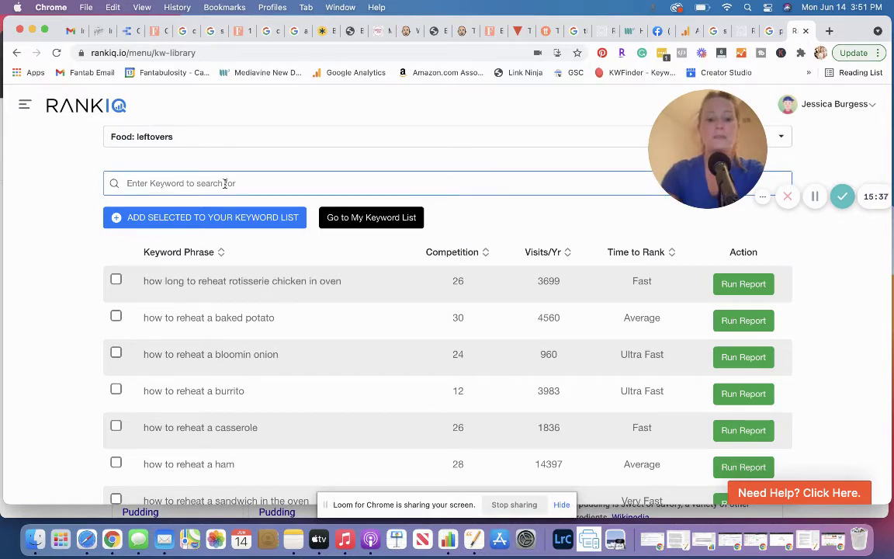
type("beef ")
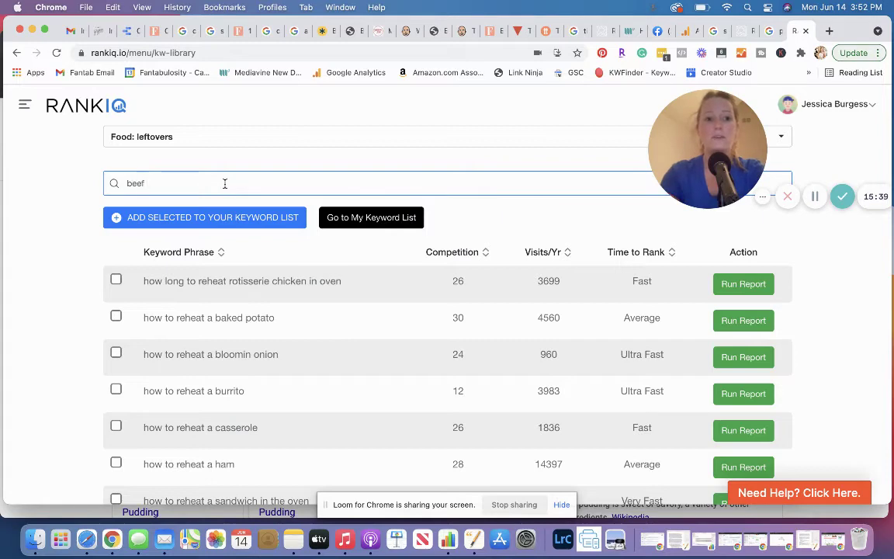
type("burrito")
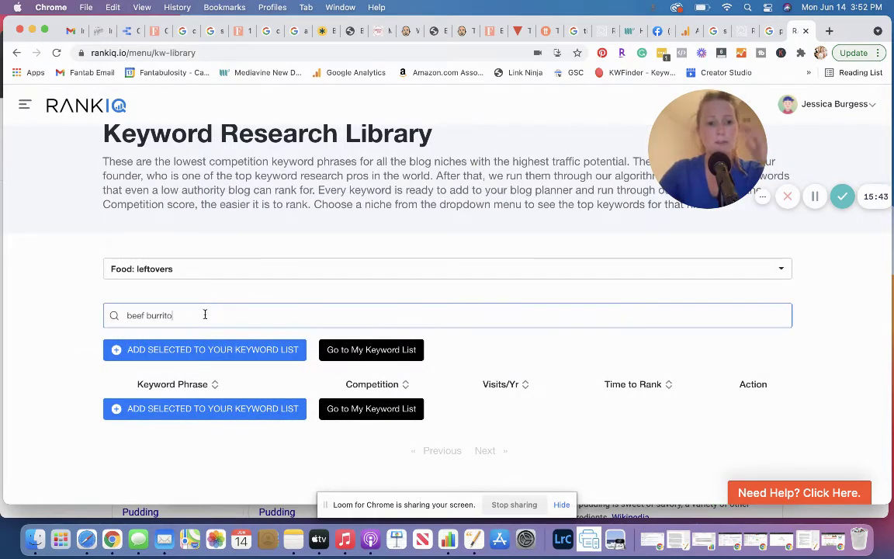
Replace the keyword search with "pizza" and look over the matching leftovers phrases
triple_click(145, 313)
type("pizza")
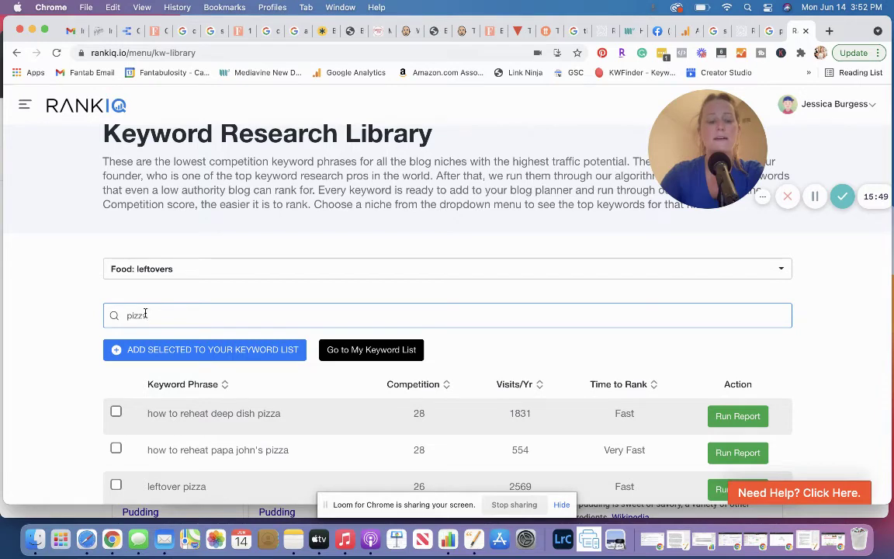
scroll(116, 371, "down", 3)
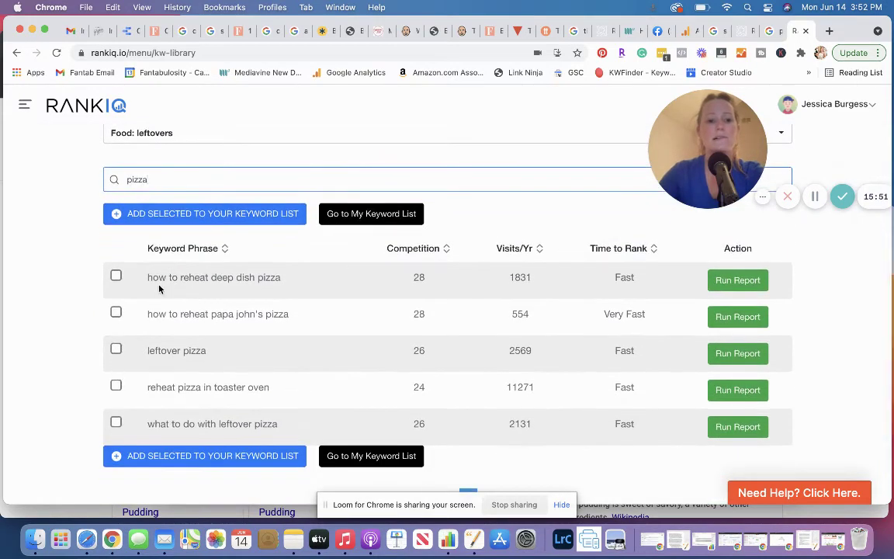
triple_click(155, 178)
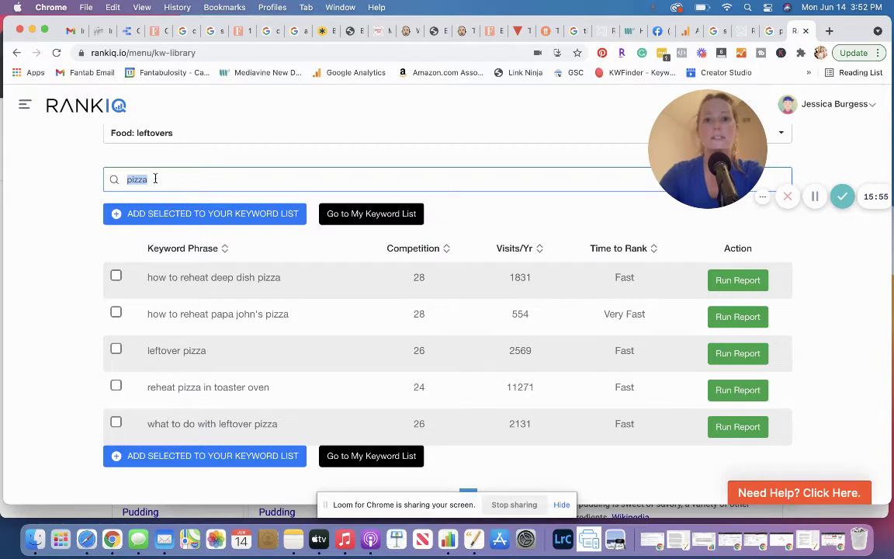
type("pi")
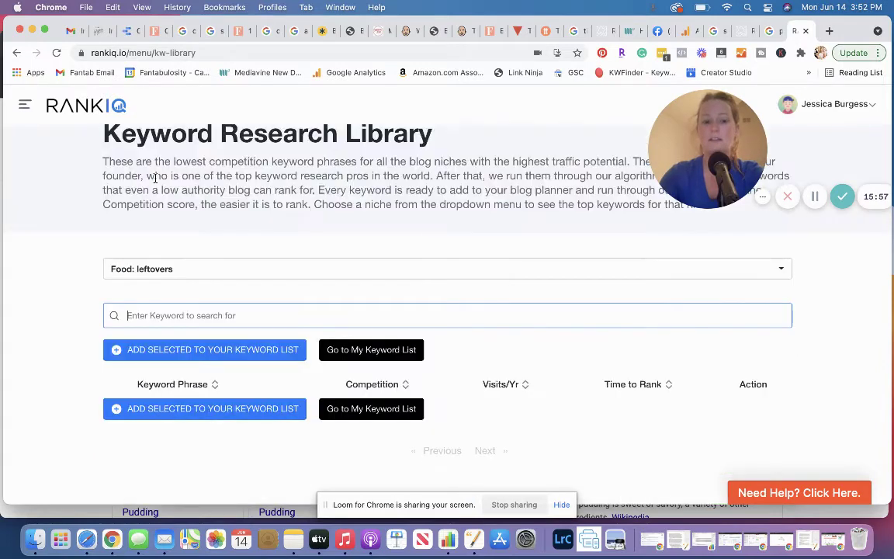
type("zza")
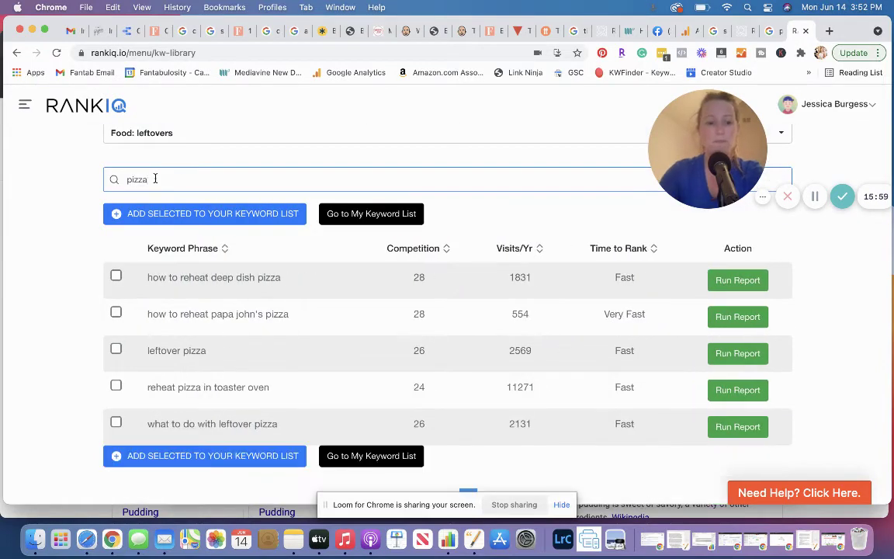
Highlight the phrase "reheat pizza in toaster oven" to examine its row, and clear the highlight
scroll(59, 293, "down", 1)
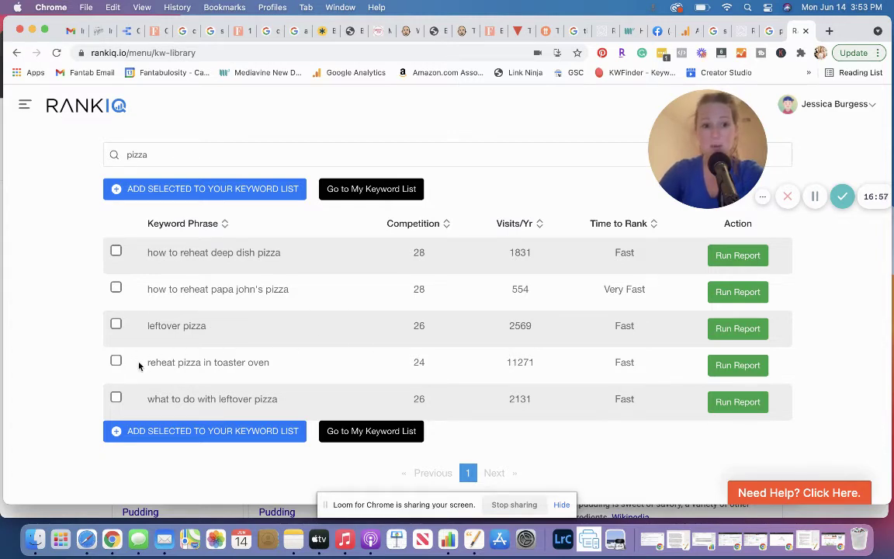
left_click_drag(140, 363, 271, 377)
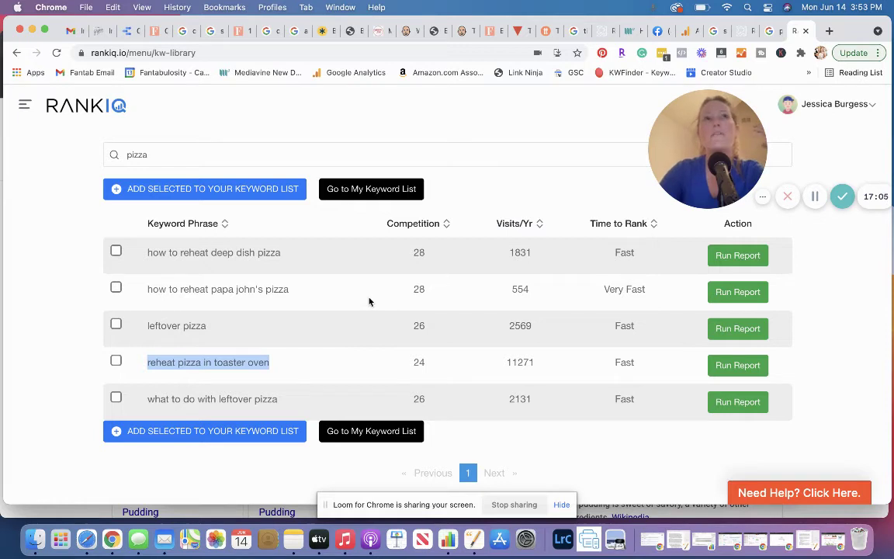
left_click(66, 334)
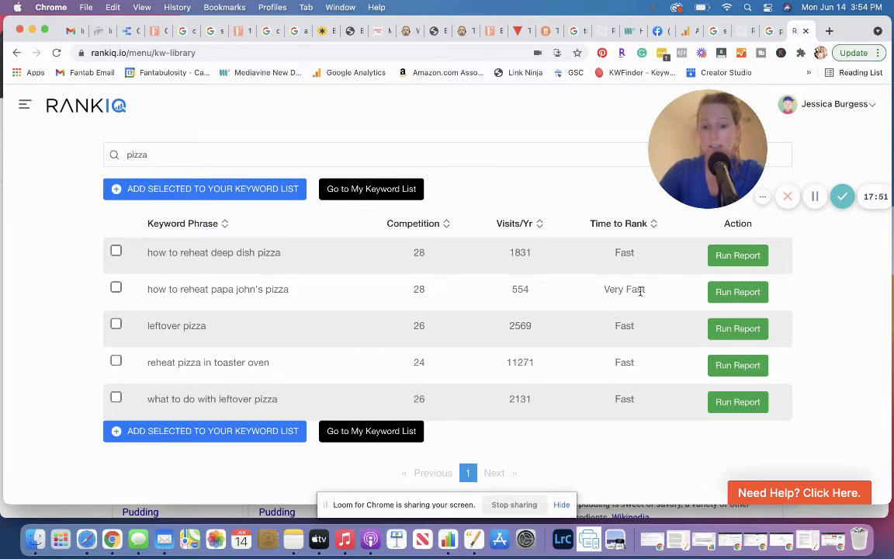
Clear the "pizza" keyword search and filter the keyword library to the "Arts/Crafts: Etsy" niche
double_click(154, 153)
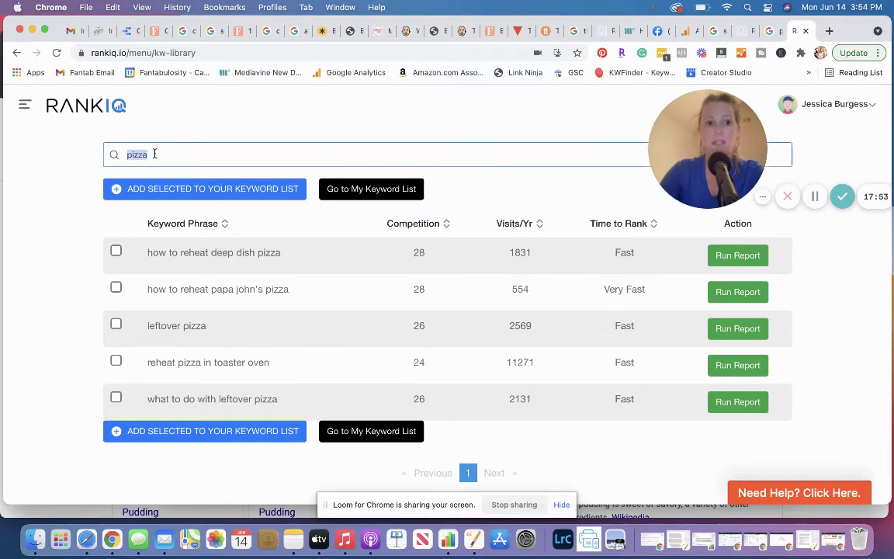
key("BackSpace")
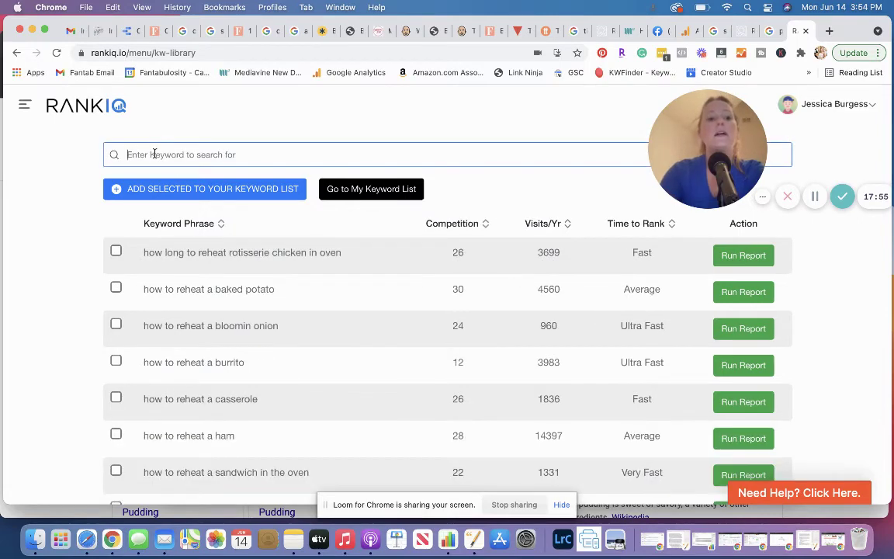
scroll(36, 233, "up", 5)
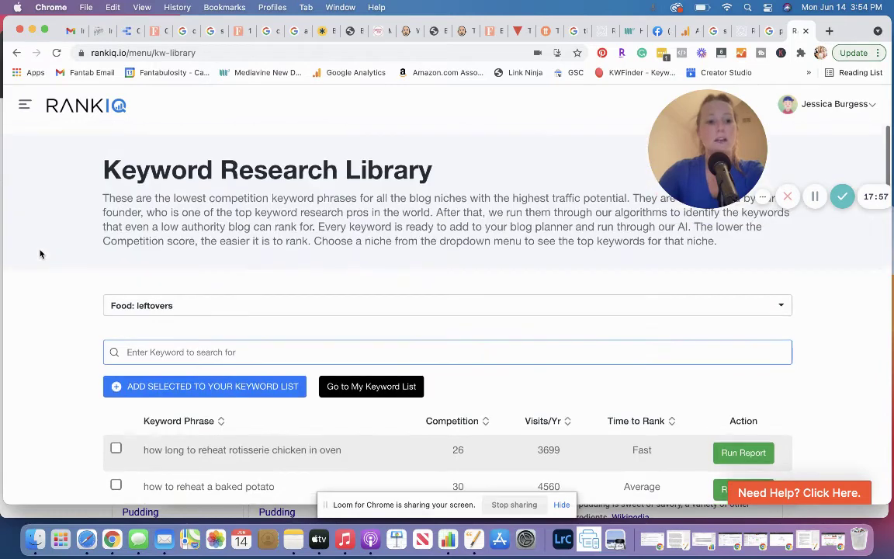
left_click(155, 305)
scroll(157, 353, "down", 3)
scroll(158, 358, "up", 3)
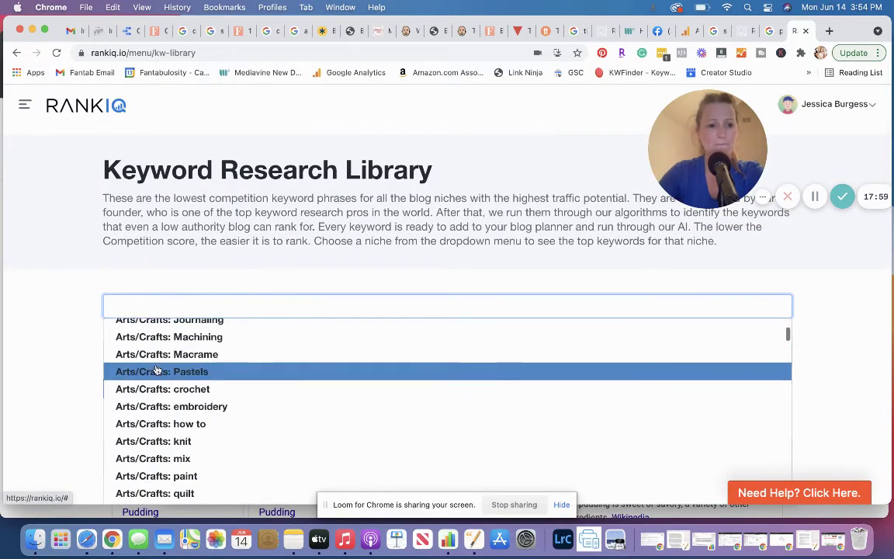
left_click(128, 358)
Look through the Etsy niche phrases, examining their competition scores, yearly visits and time to rank
scroll(70, 360, "down", 2)
scroll(83, 321, "down", 2)
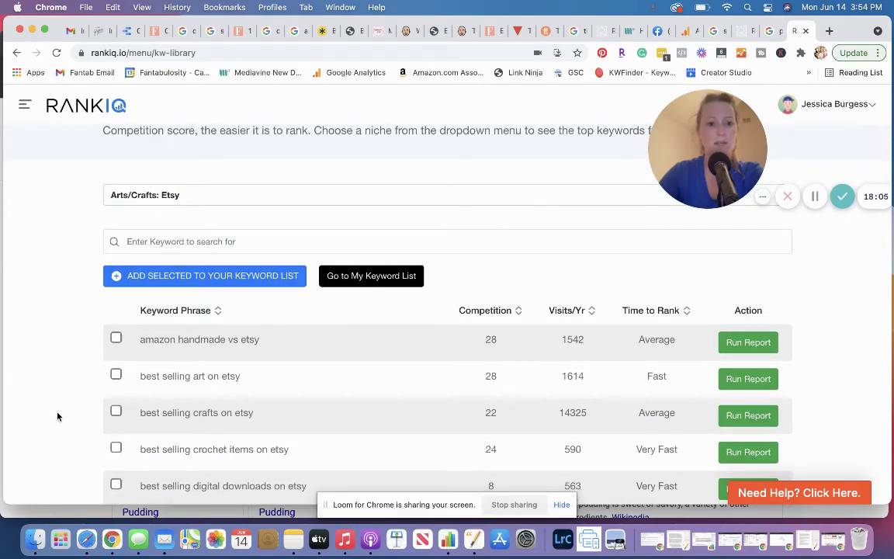
scroll(57, 416, "down", 2)
scroll(57, 417, "down", 1)
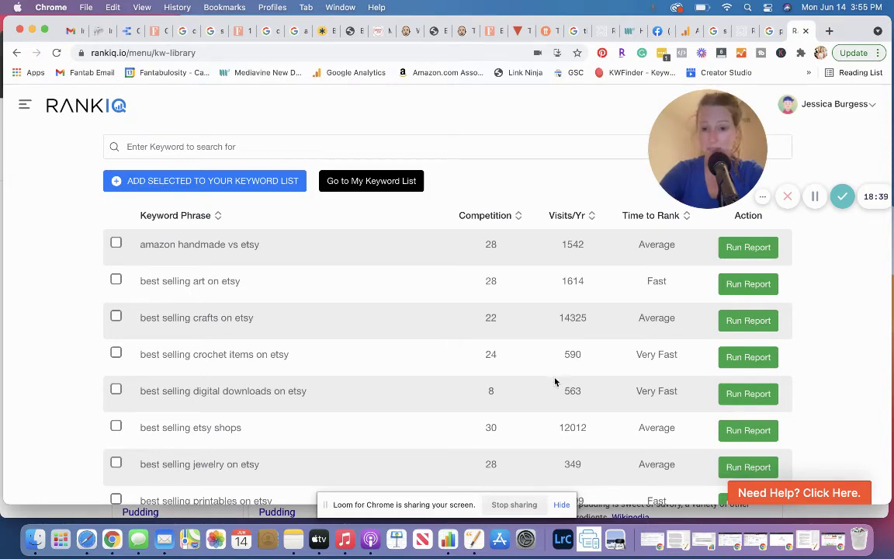
scroll(555, 380, "down", 1)
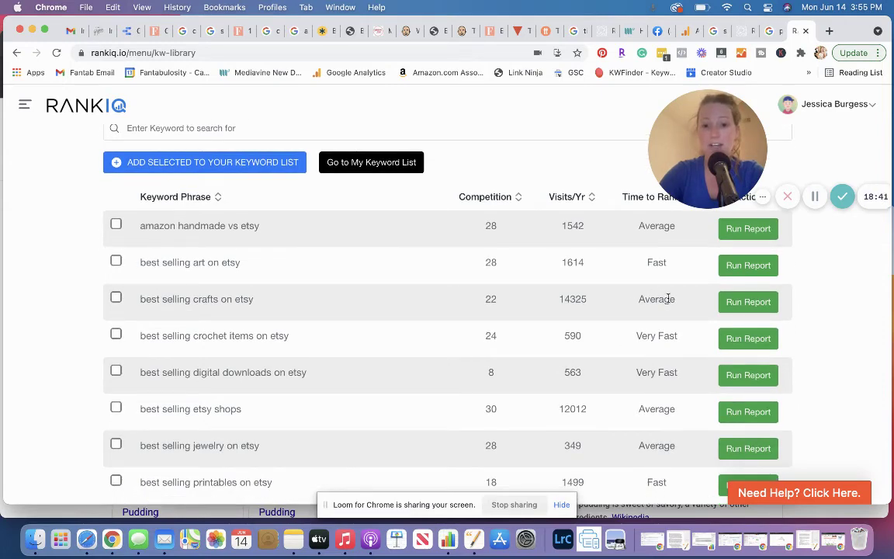
scroll(643, 384, "down", 5)
scroll(644, 383, "down", 4)
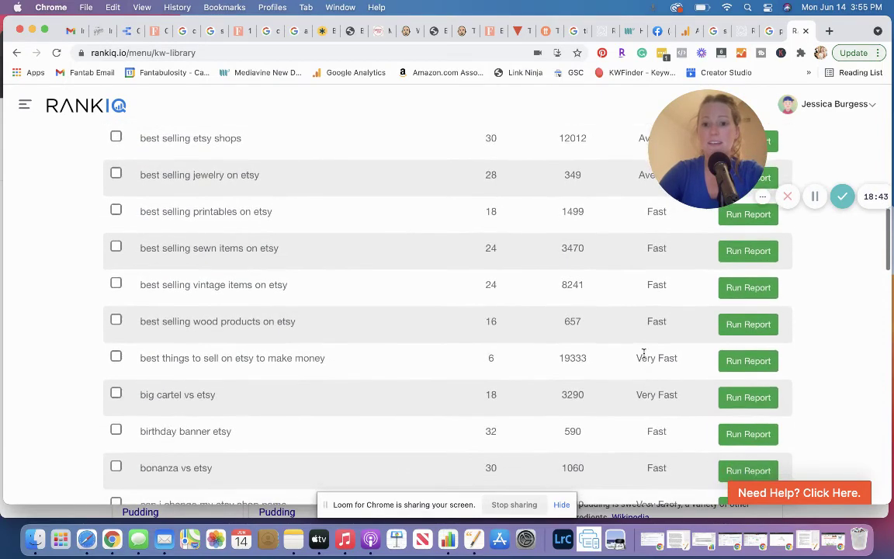
scroll(654, 392, "down", 2)
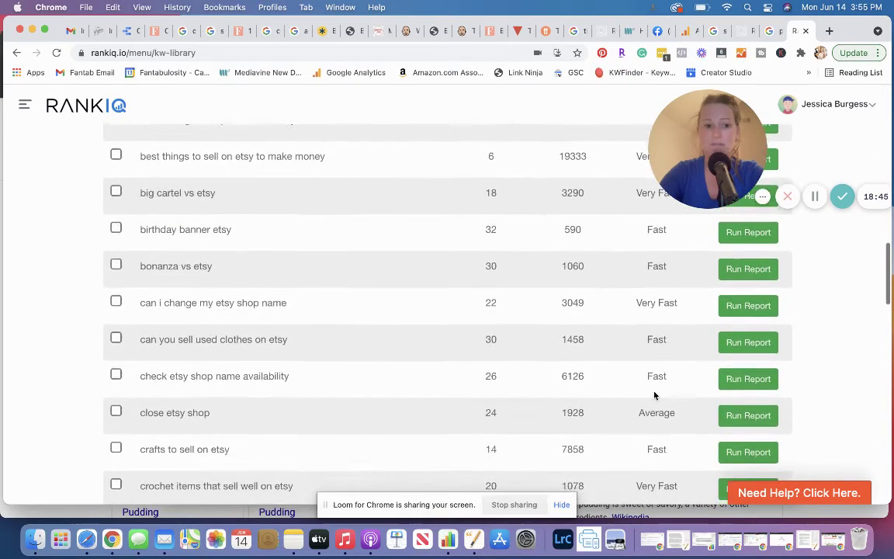
scroll(276, 366, "down", 3)
scroll(276, 366, "down", 5)
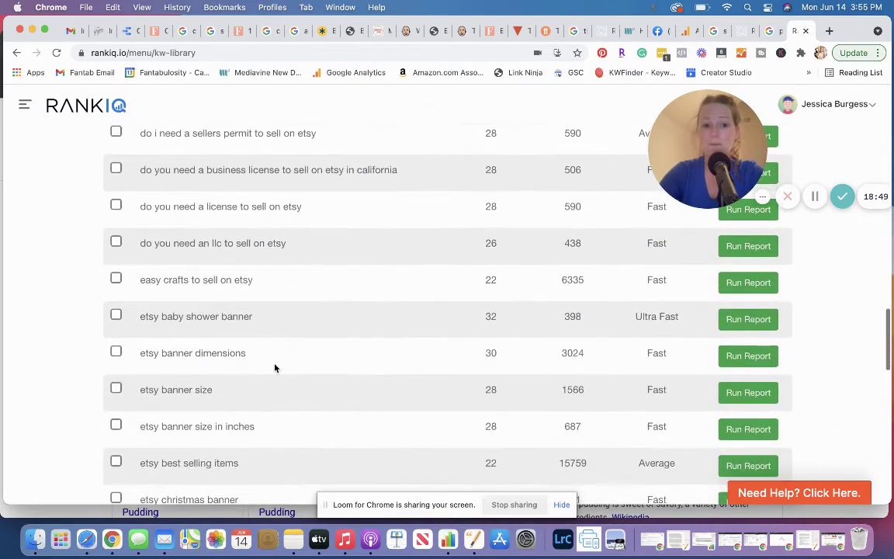
scroll(274, 367, "up", 15)
scroll(275, 367, "up", 1)
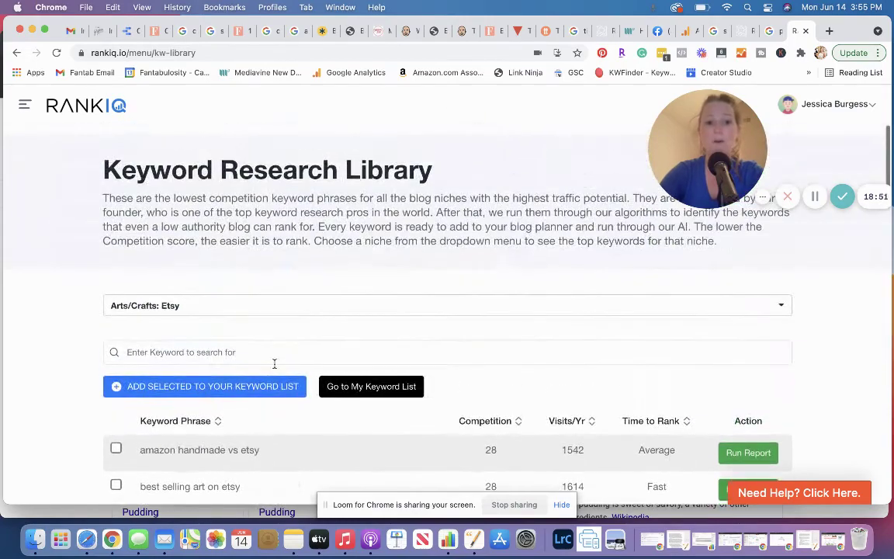
View the site navigation options, close them, and select the phrase "best selling crafts on etsy" in the keyword library
left_click(26, 107)
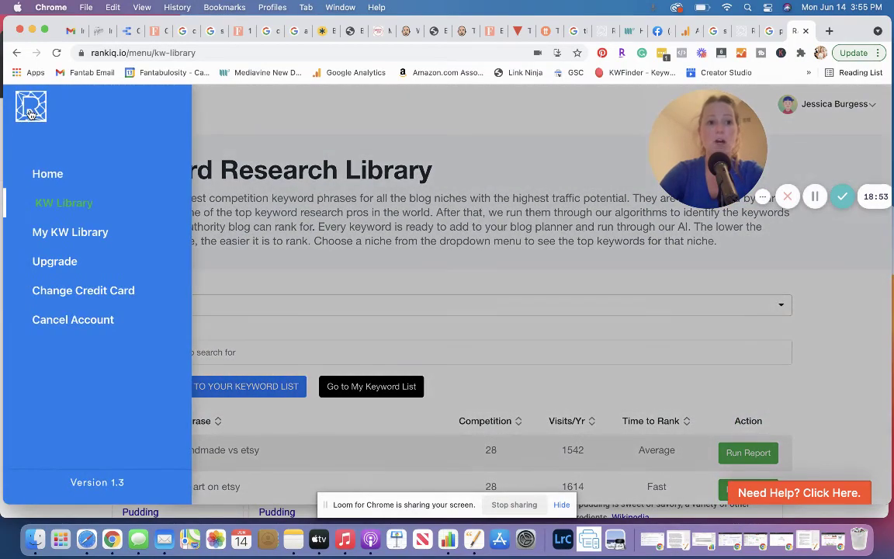
left_click(236, 198)
scroll(42, 423, "down", 2)
scroll(41, 423, "down", 4)
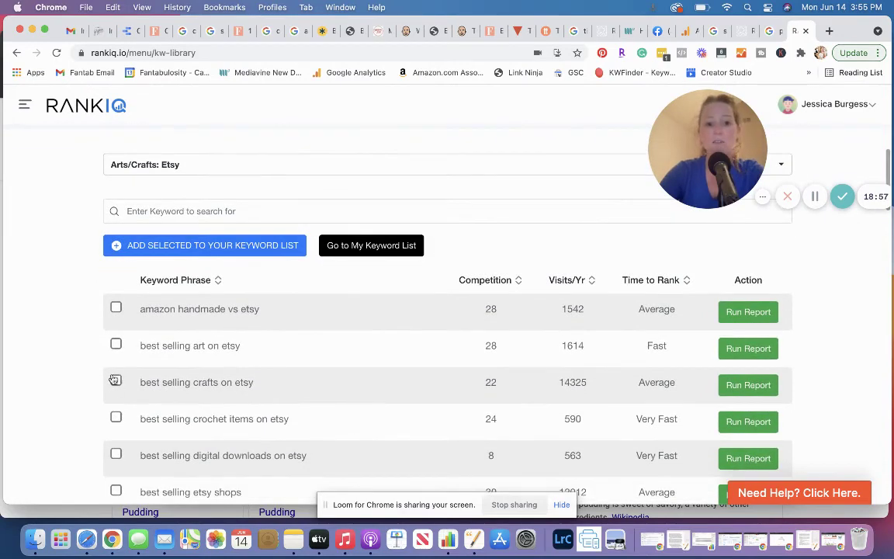
scroll(107, 424, "down", 2)
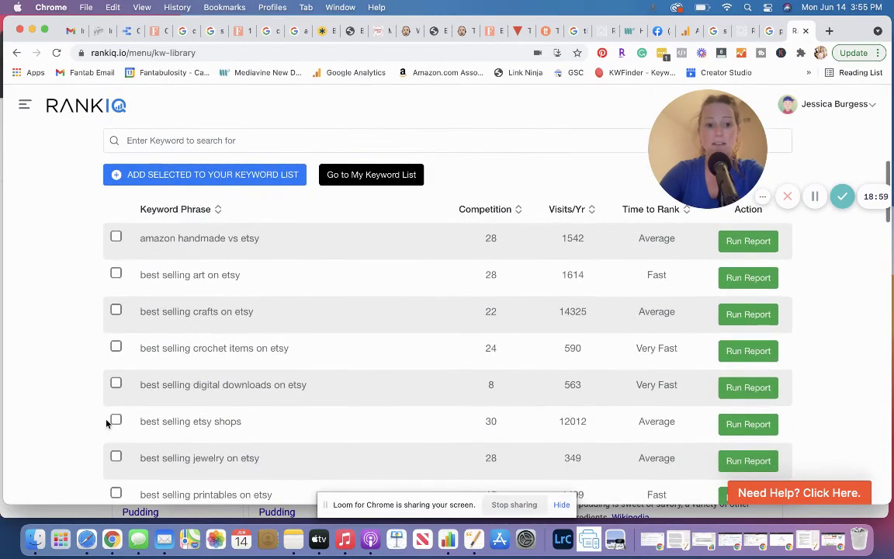
scroll(113, 434, "down", 3)
scroll(114, 436, "up", 1)
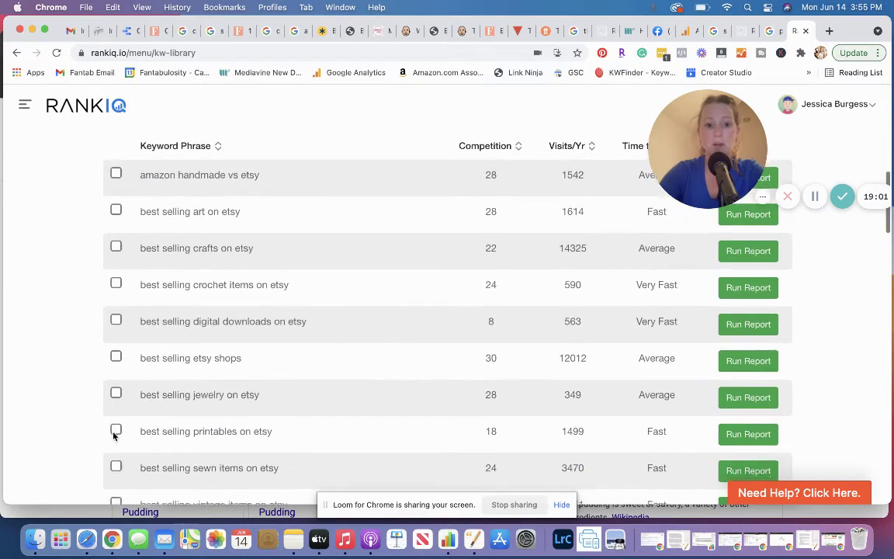
left_click(115, 251)
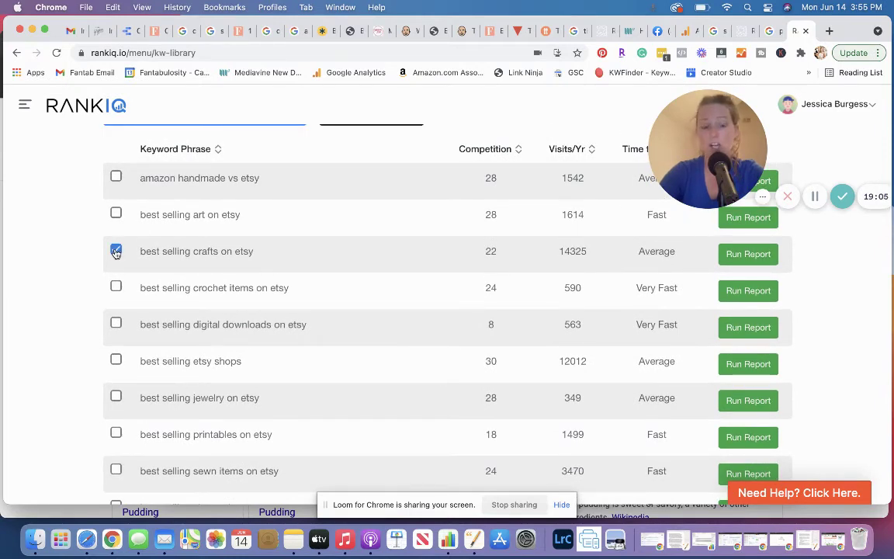
scroll(64, 353, "up", 5)
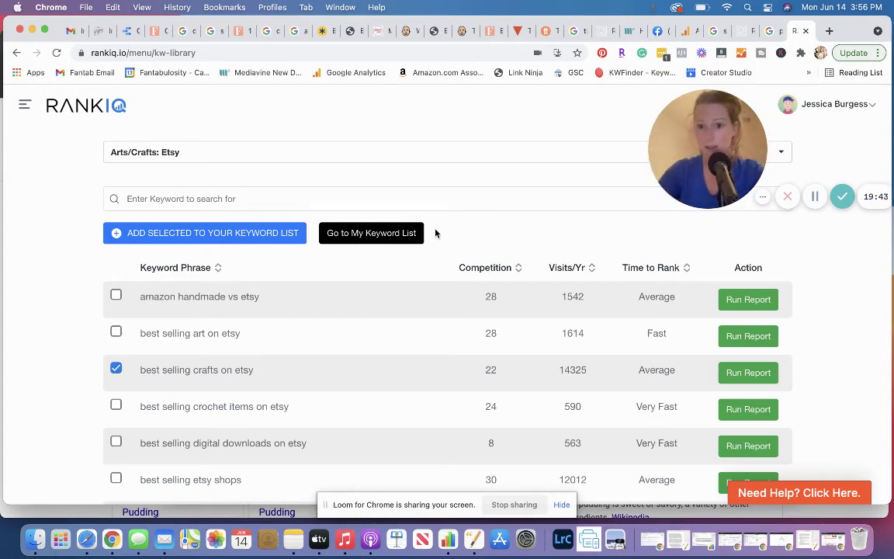
Show the site navigation options once more, close them, and return to the start of the keyword library page
left_click(24, 104)
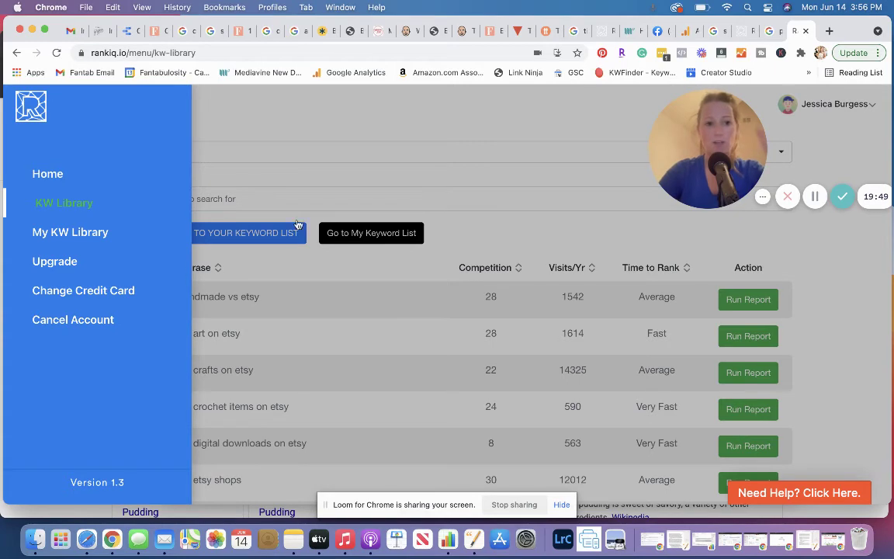
left_click(526, 171)
scroll(525, 169, "up", 4)
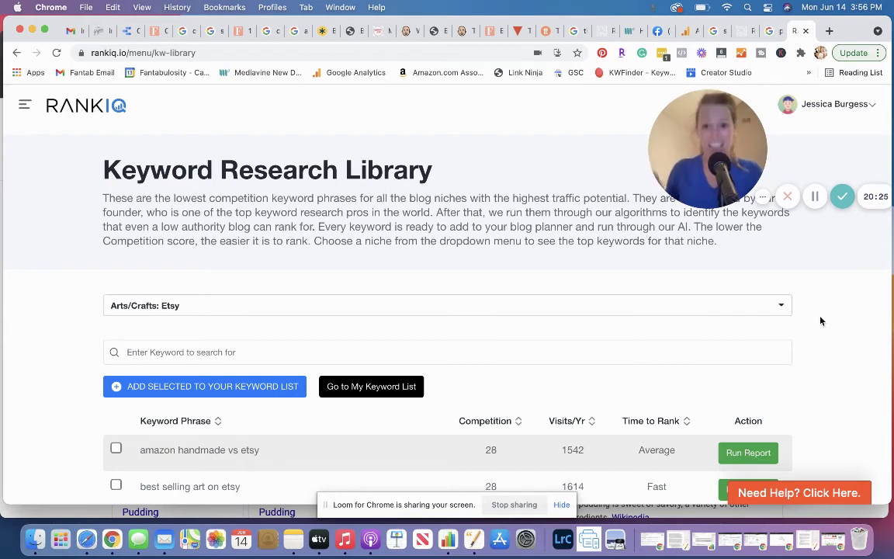
Search Google in a new browser tab for "popcorn ball recipe without corn syrup"
left_click(830, 33)
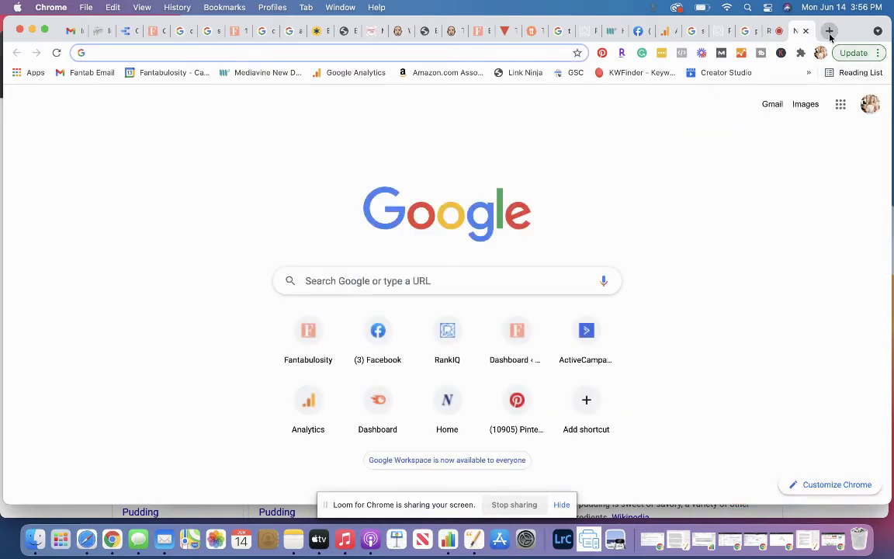
type("por")
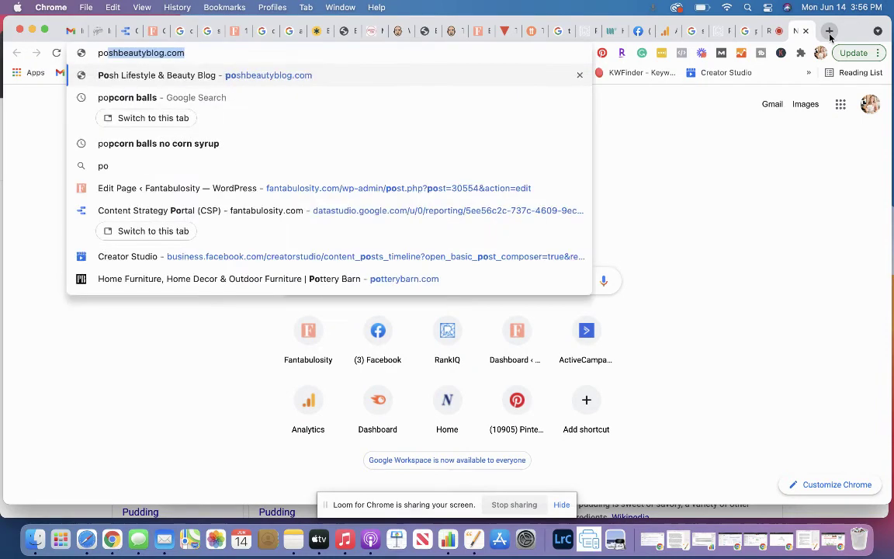
key("BackSpace")
key("BackSpace")
type("p")
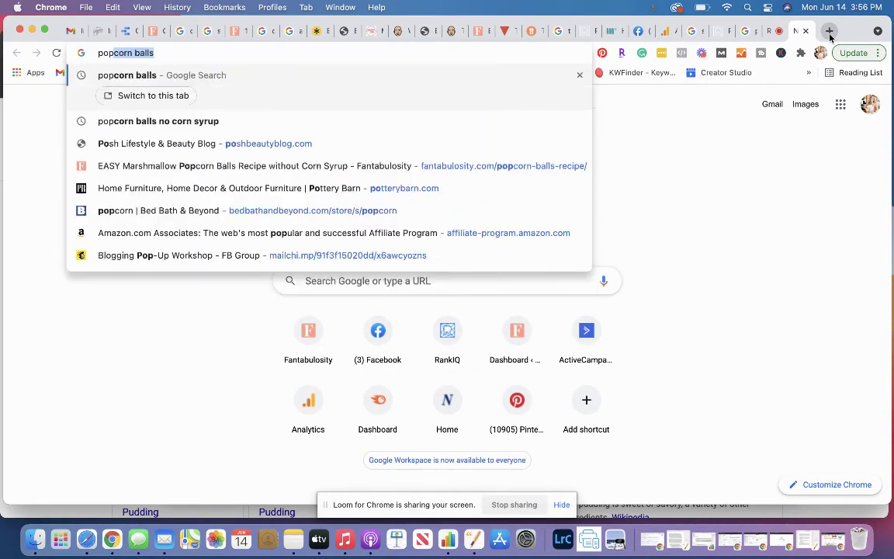
type("corn ball recipe ")
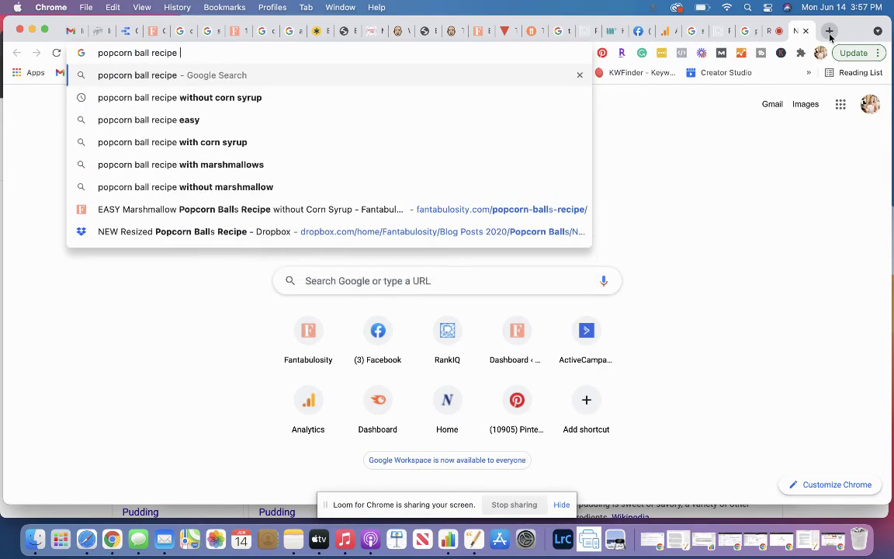
type("w")
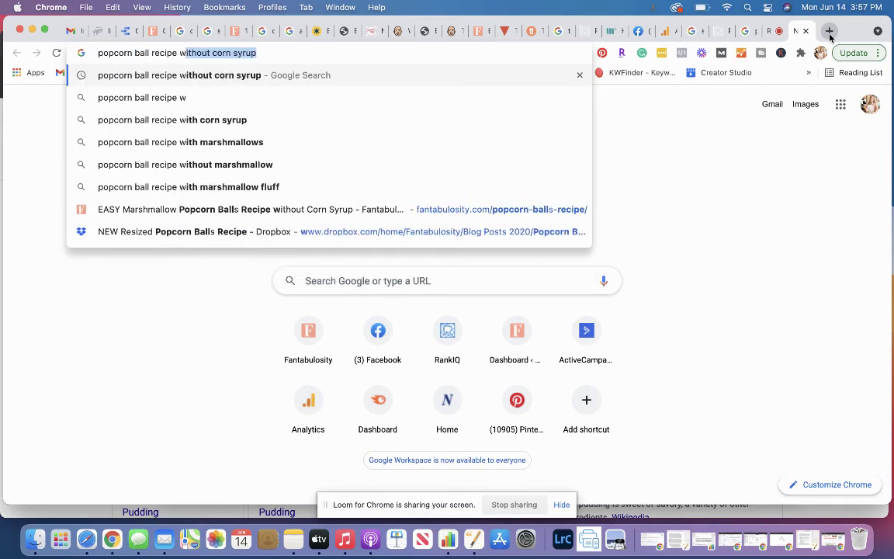
key("Return")
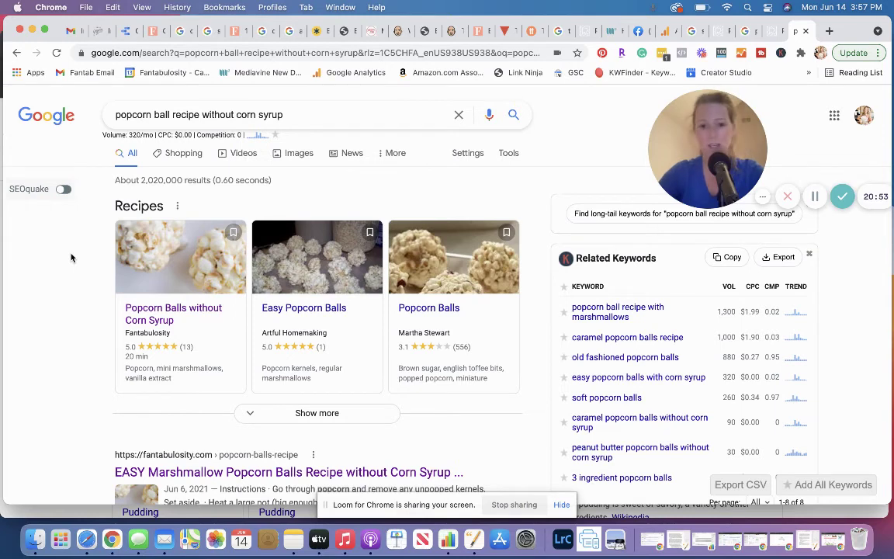
Replace the Google query with the broader phrase "popcorn ball recipe" and run the search
triple_click(214, 115)
type("popcorn bl")
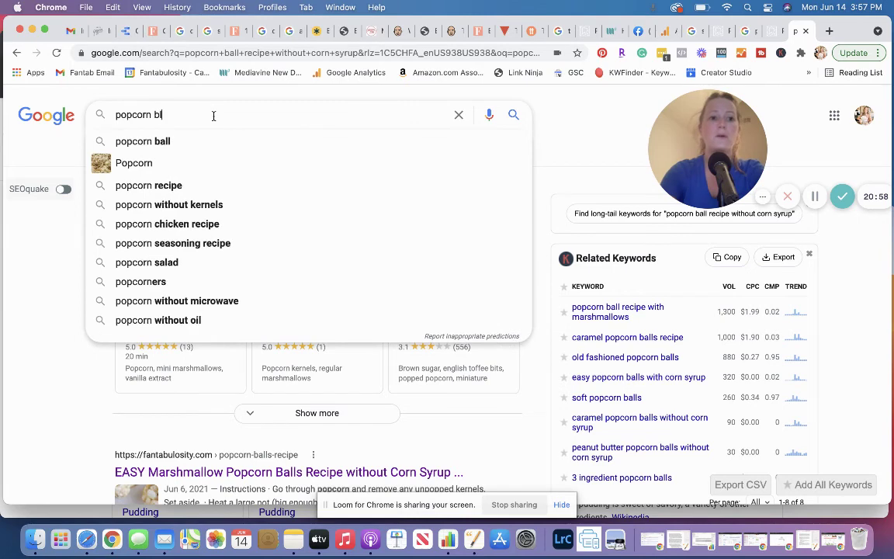
key("BackSpace")
type("all recipe")
key("Return")
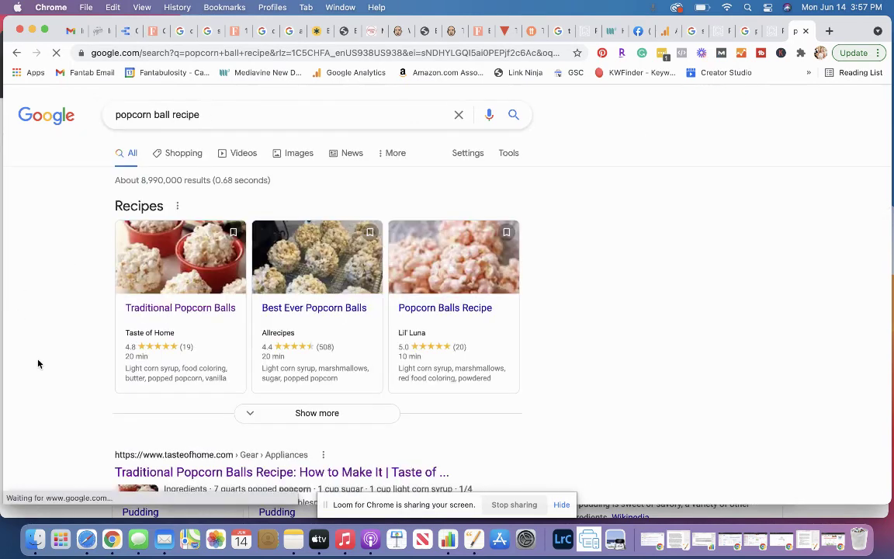
Expand the Recipes results repeatedly to look for Fantabulosity's "Popcorn Balls without Corn Syrup" card and compare it with the competing recipes
scroll(47, 423, "down", 1)
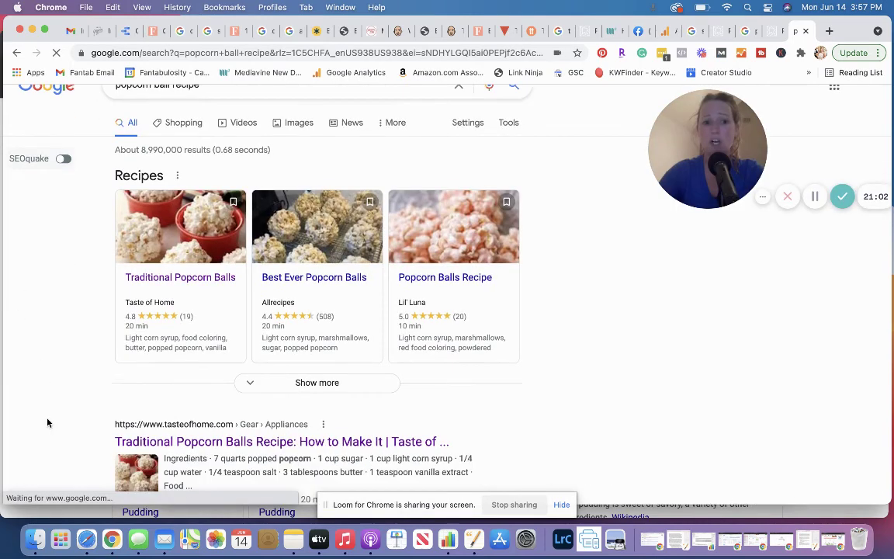
left_click(294, 382)
scroll(27, 417, "down", 8)
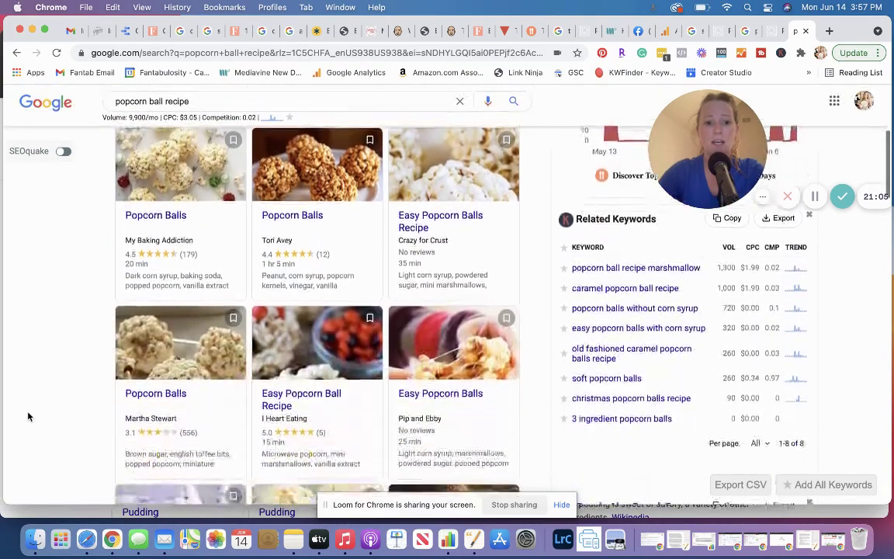
scroll(77, 405, "down", 1)
left_click(322, 374)
scroll(74, 426, "down", 7)
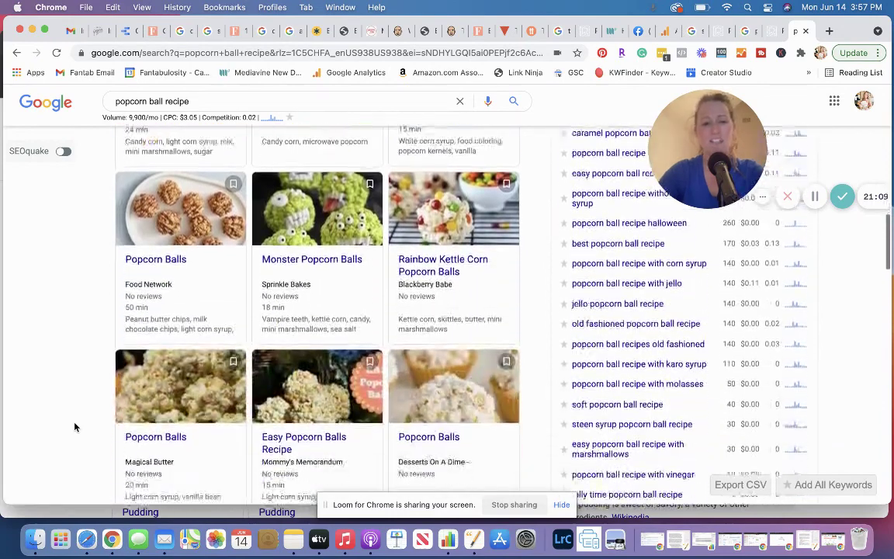
left_click(345, 350)
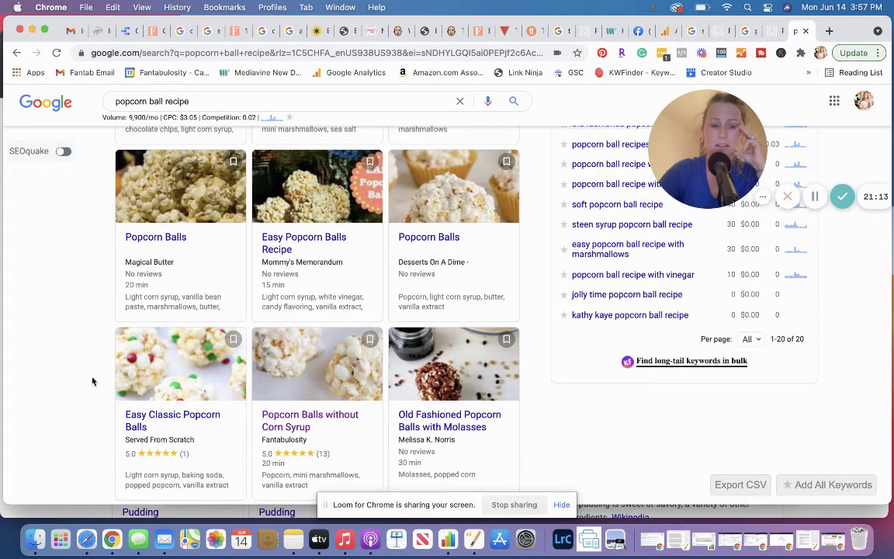
scroll(92, 380, "down", 1)
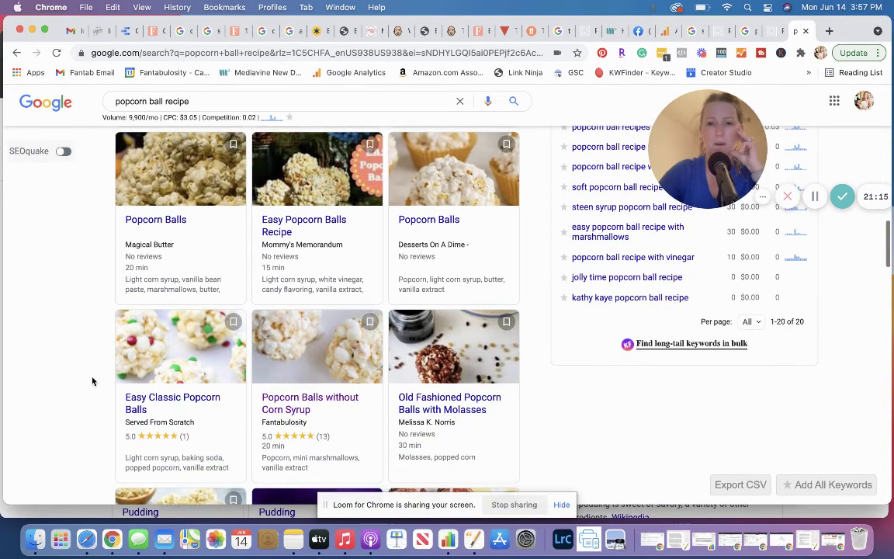
scroll(260, 347, "down", 10)
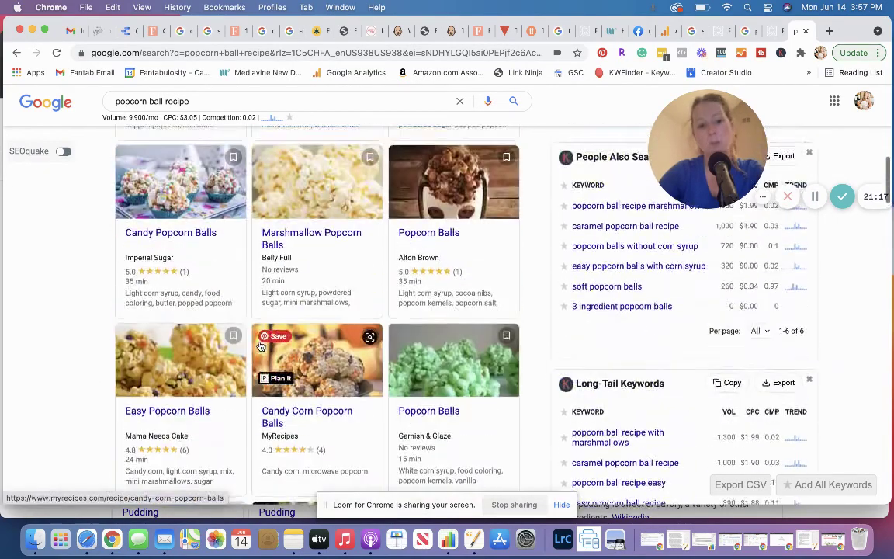
scroll(260, 347, "up", 3)
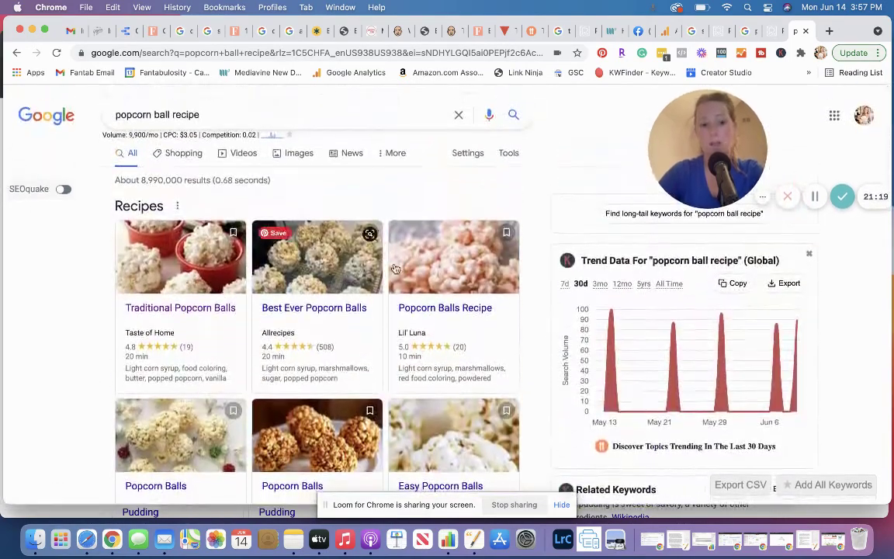
scroll(405, 265, "down", 4)
scroll(405, 266, "down", 4)
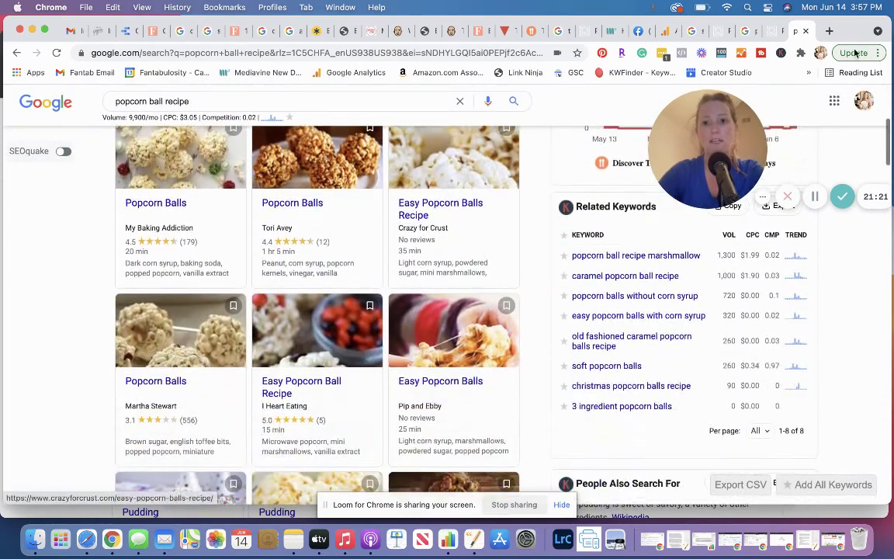
Open a new incognito window and search Google for "popcorn ball"
left_click(878, 52)
left_click(792, 135)
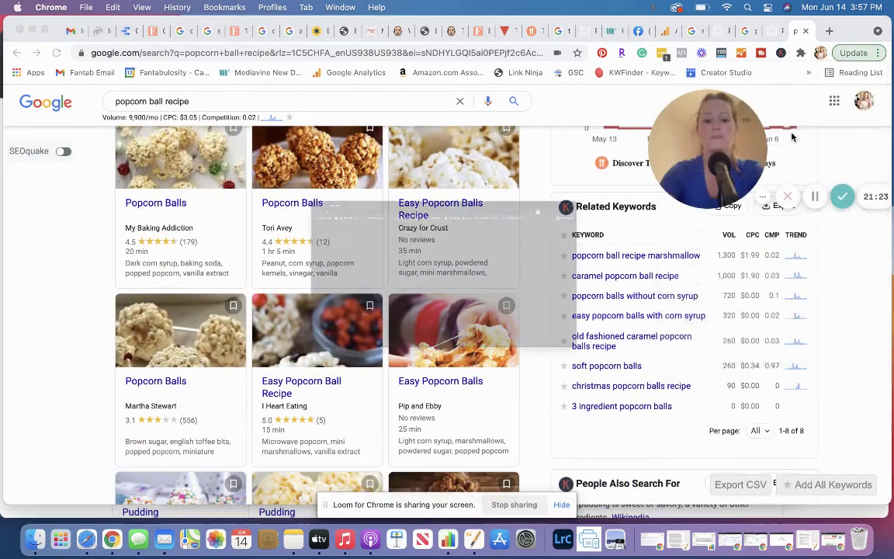
type("popcorn ball")
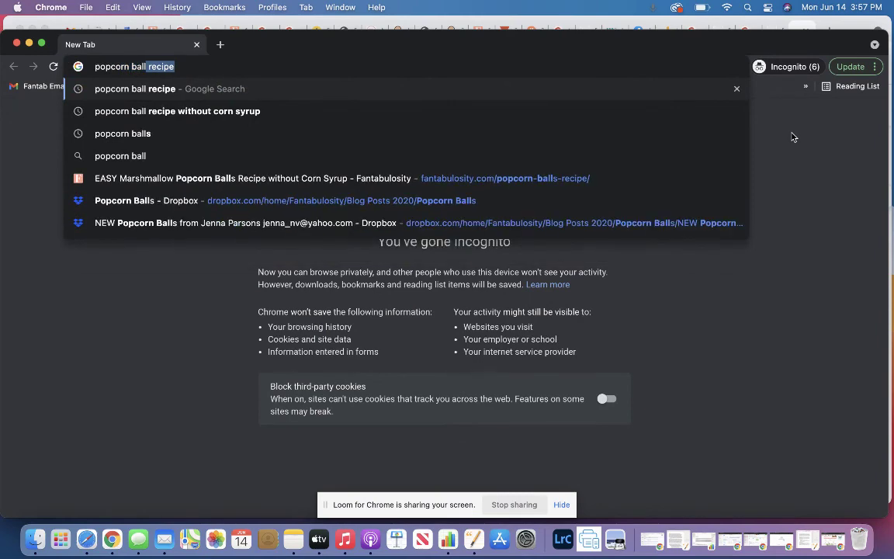
key("Return")
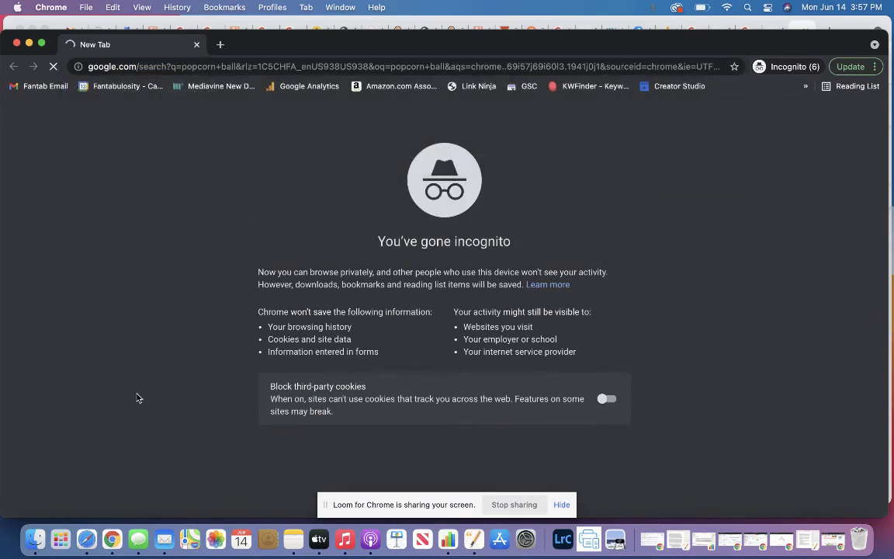
Expand the Recipes results repeatedly to look for Fantabulosity's "Popcorn Balls without Corn Syrup" card and check its position among the competing recipes
scroll(235, 381, "down", 2)
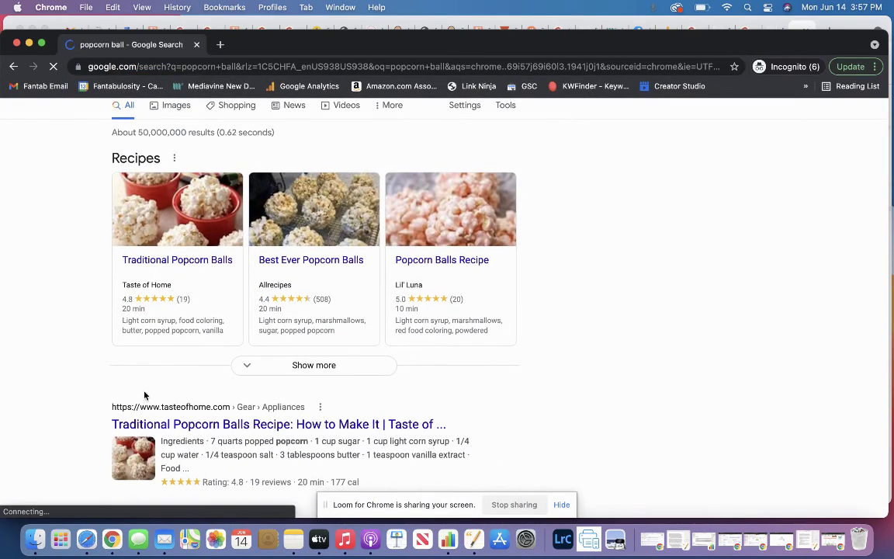
left_click(305, 366)
scroll(83, 371, "down", 3)
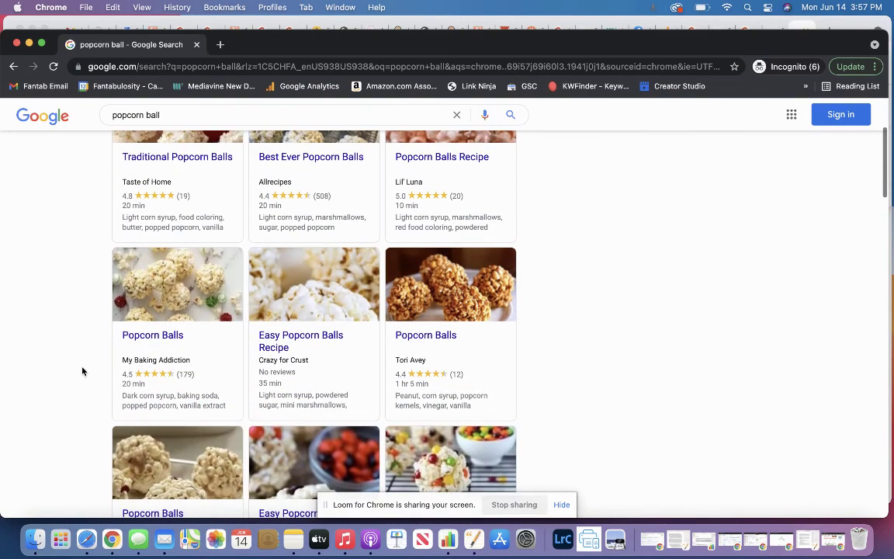
scroll(83, 371, "down", 8)
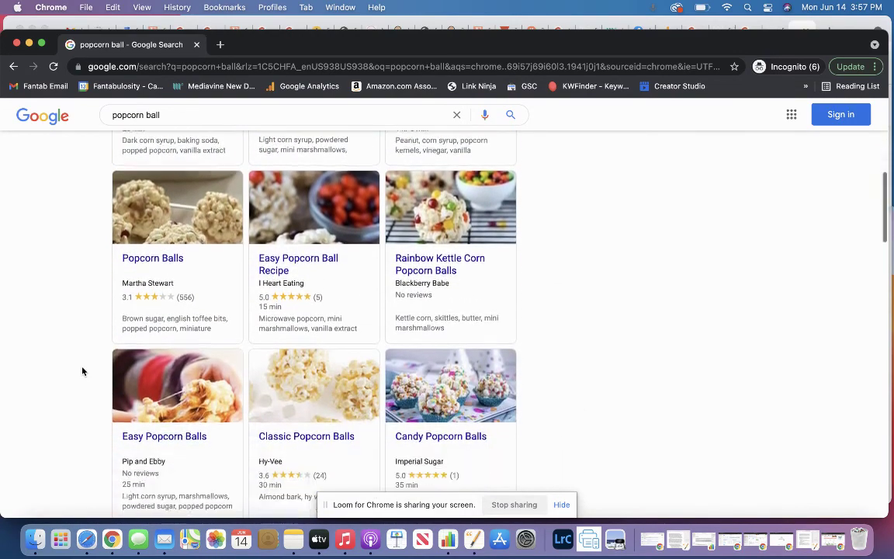
scroll(82, 371, "down", 4)
left_click(329, 379)
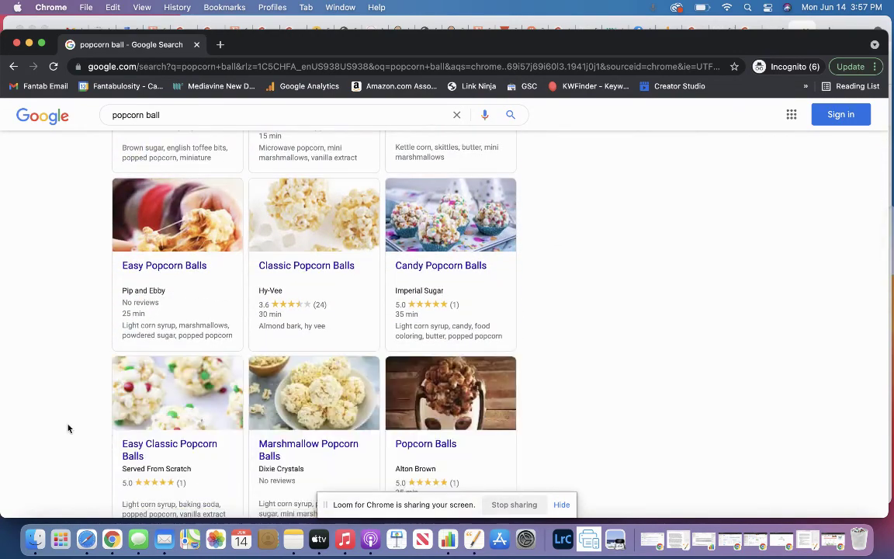
scroll(68, 427, "down", 12)
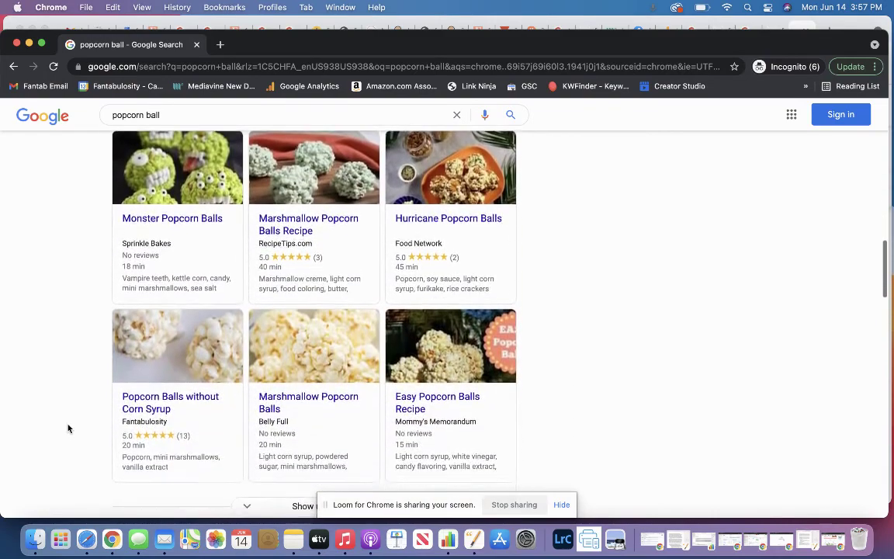
scroll(67, 428, "down", 1)
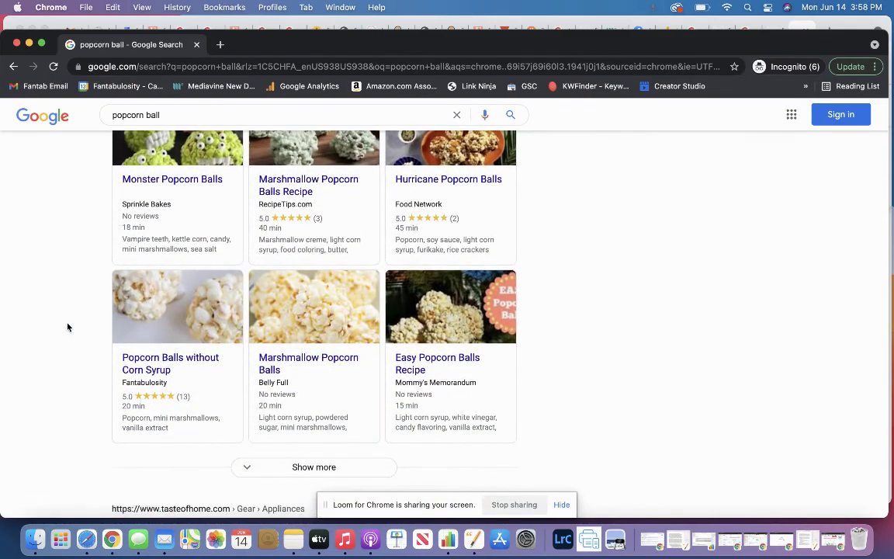
scroll(67, 327, "up", 20)
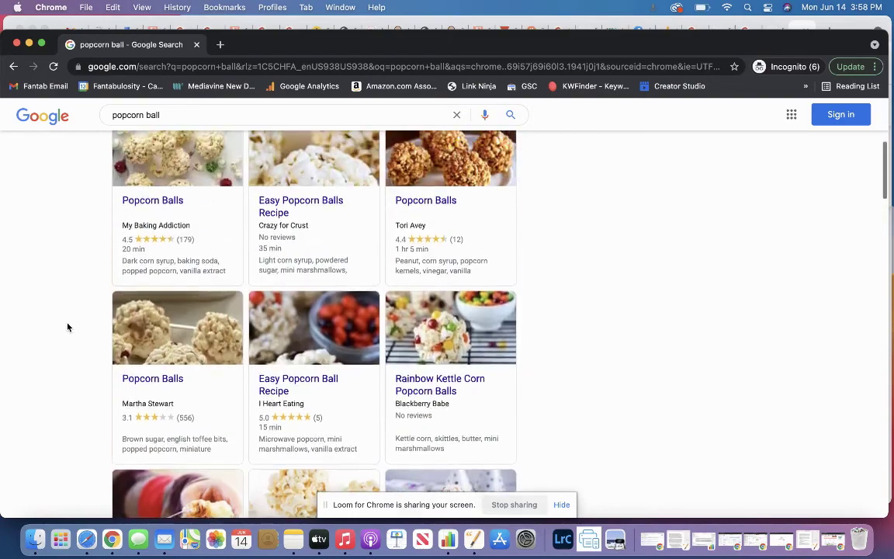
scroll(68, 327, "down", 7)
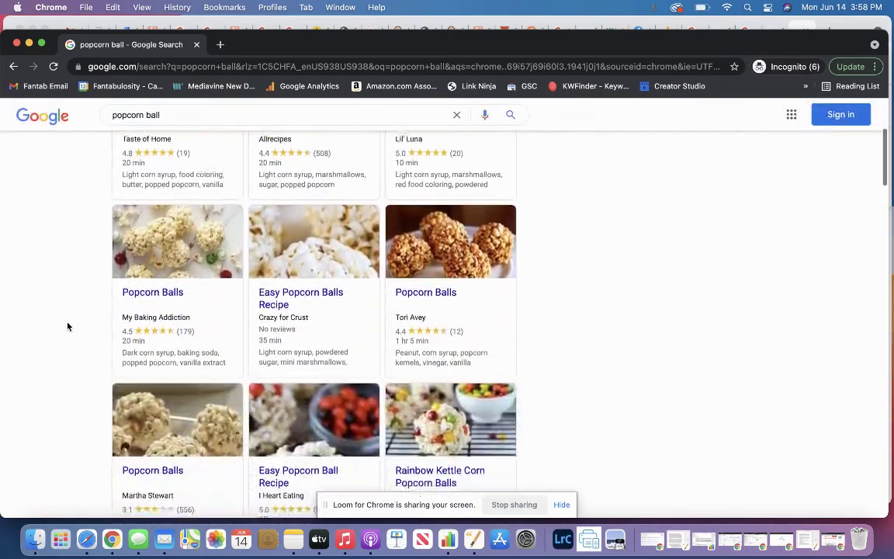
scroll(68, 327, "down", 4)
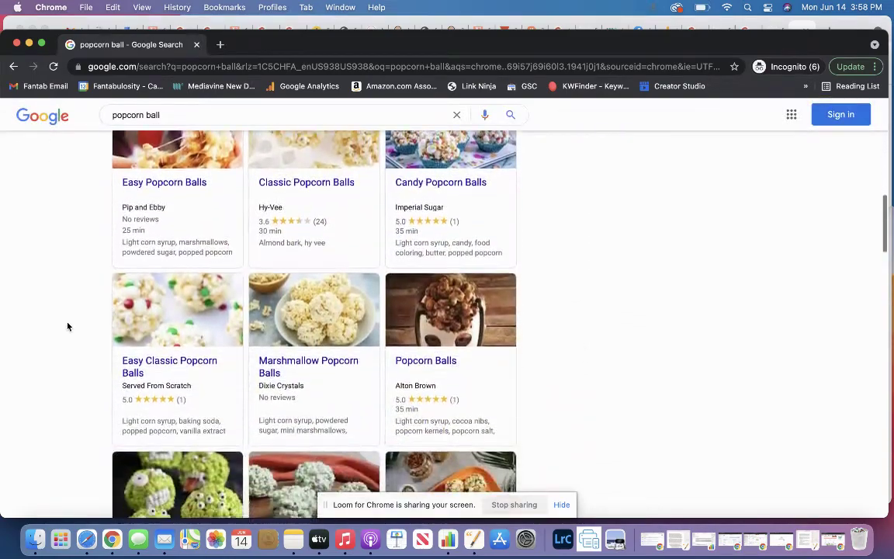
scroll(67, 326, "down", 2)
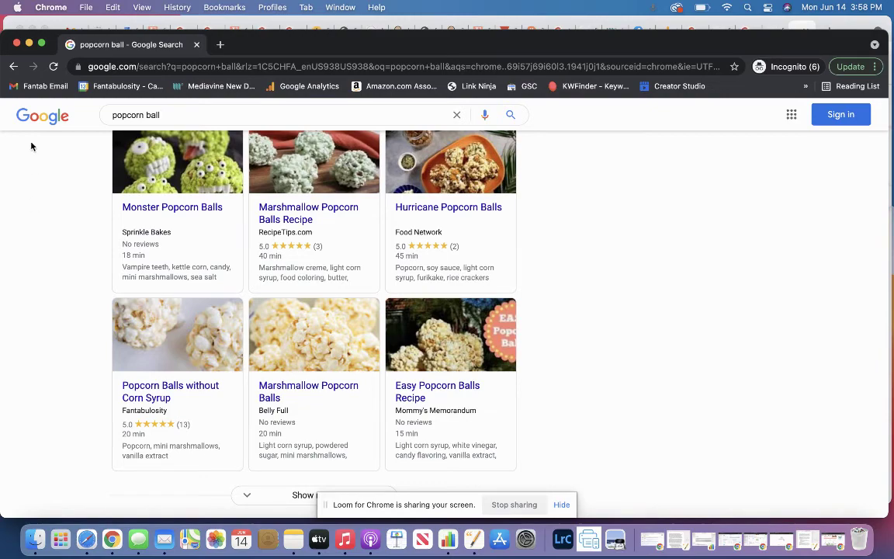
Minimize the incognito window and look through the Recipes results for "popcorn ball recipe" in the regular window again
left_click(29, 44)
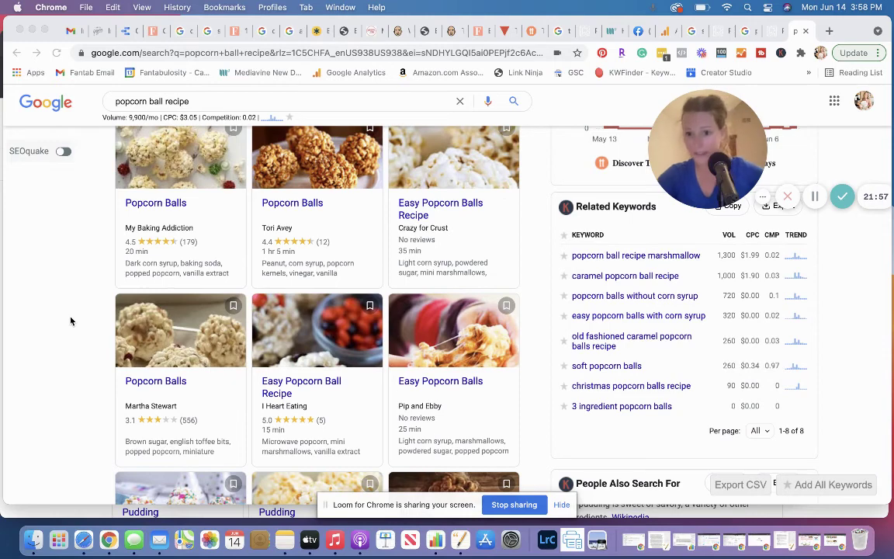
scroll(70, 326, "down", 3)
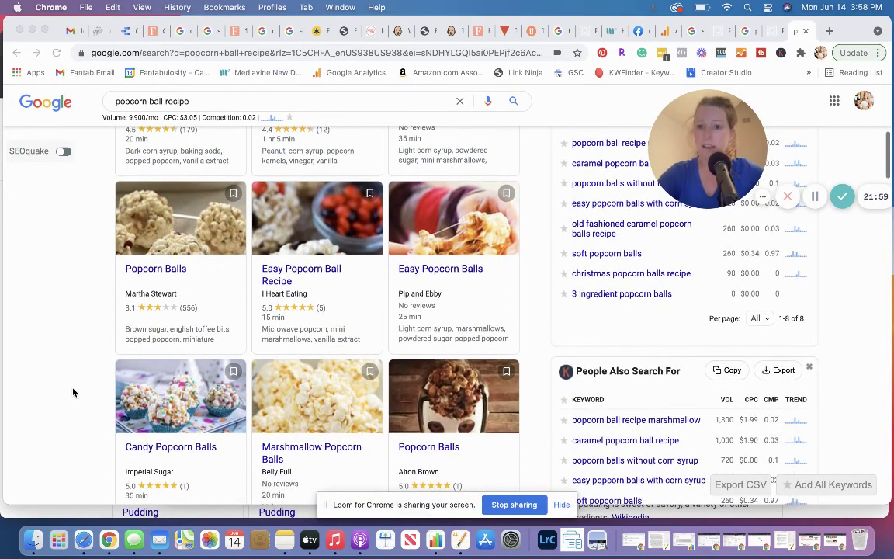